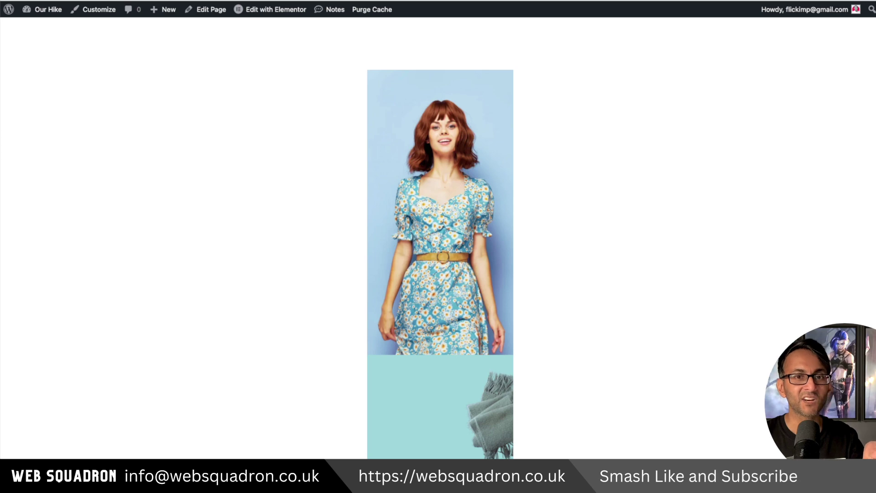
# Examine the scrolling behaviour of the central image and the heading text blocks on both sides of the published page.
pyautogui.scroll(-2, 440, 237)
pyautogui.scroll(-4, 440, 237)
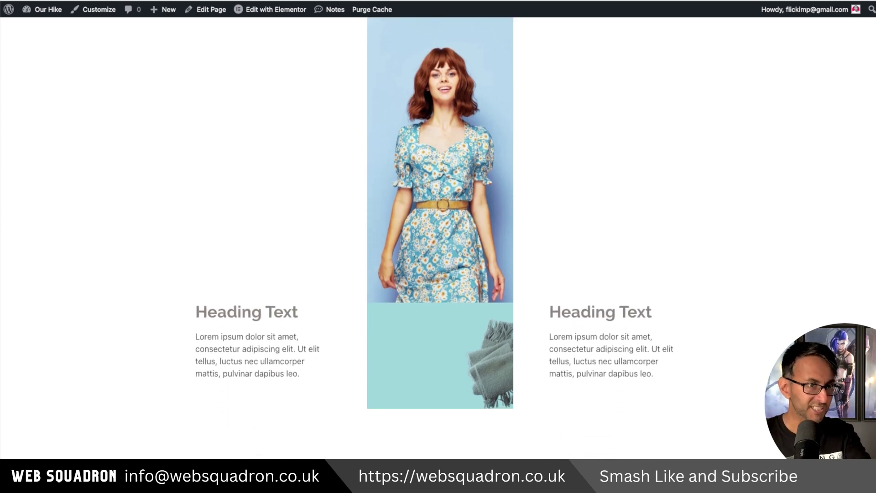
pyautogui.scroll(-1, 440, 237)
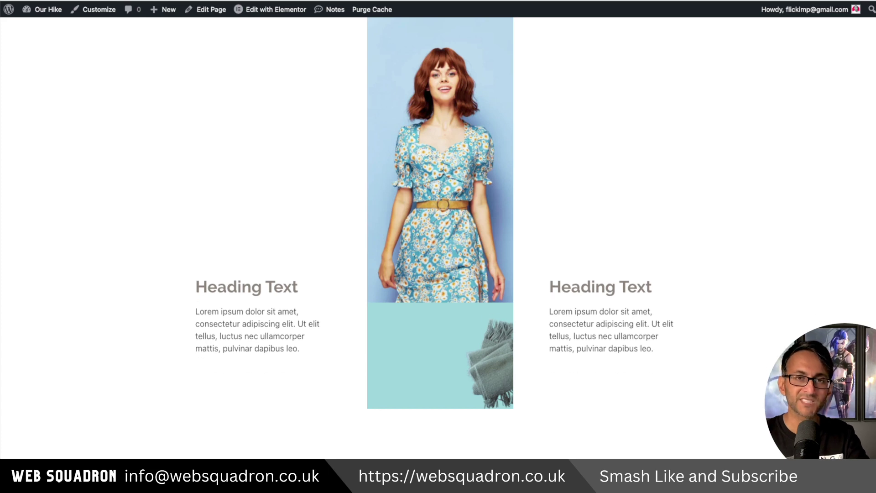
pyautogui.scroll(-3, 440, 237)
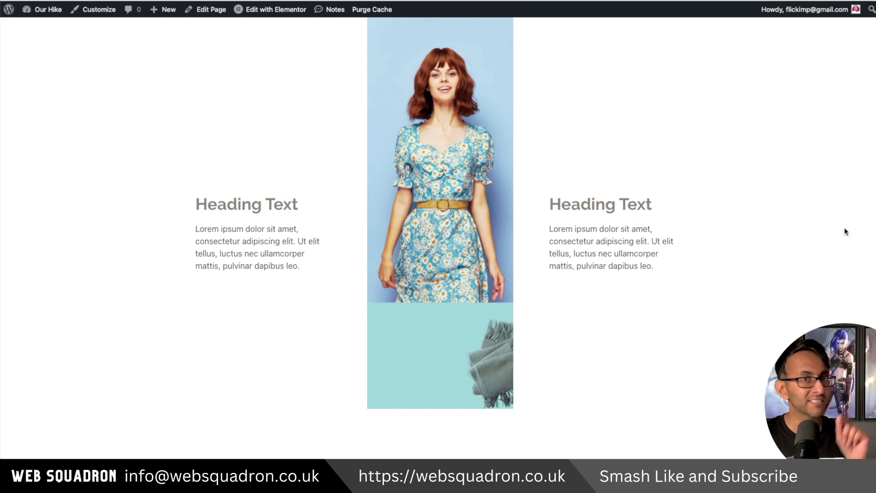
pyautogui.scroll(-1, 434, 231)
pyautogui.scroll(-2, 434, 231)
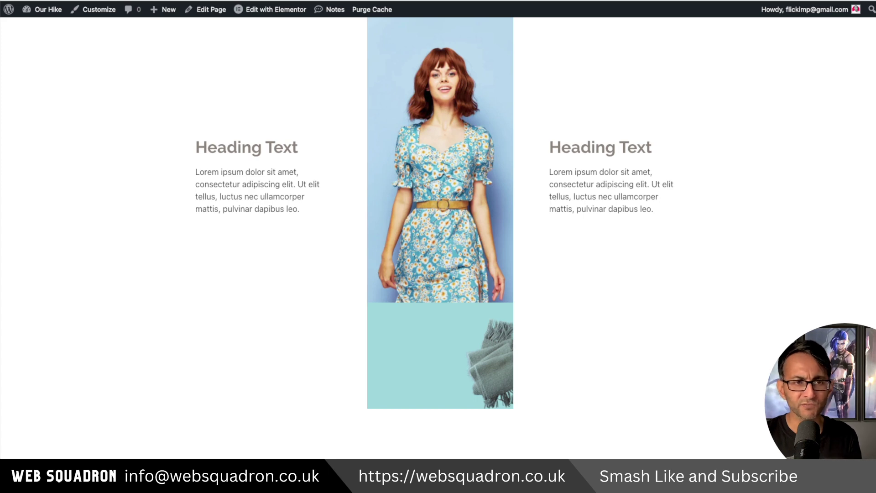
pyautogui.scroll(-4, 434, 231)
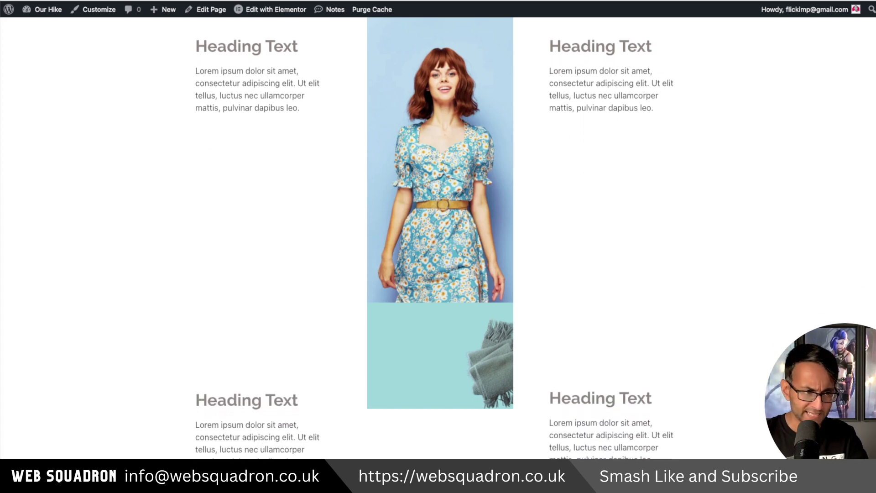
pyautogui.scroll(-2, 434, 231)
pyautogui.scroll(-4, 434, 232)
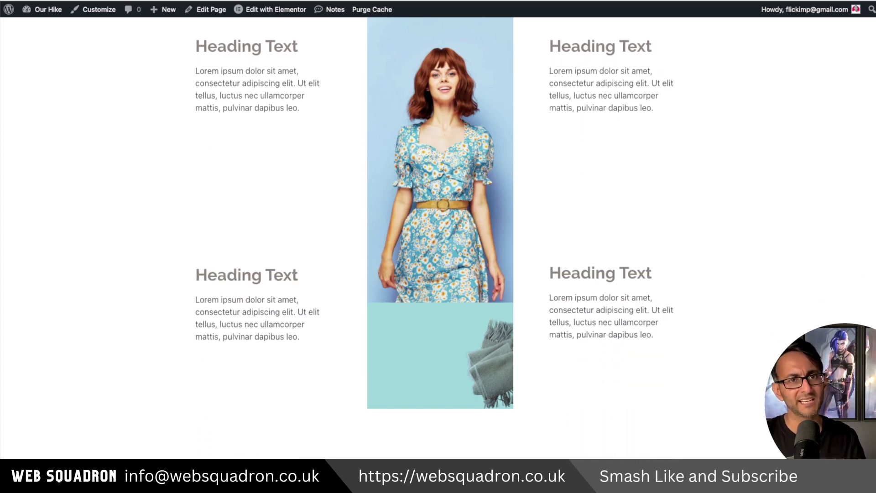
pyautogui.scroll(-3, 434, 231)
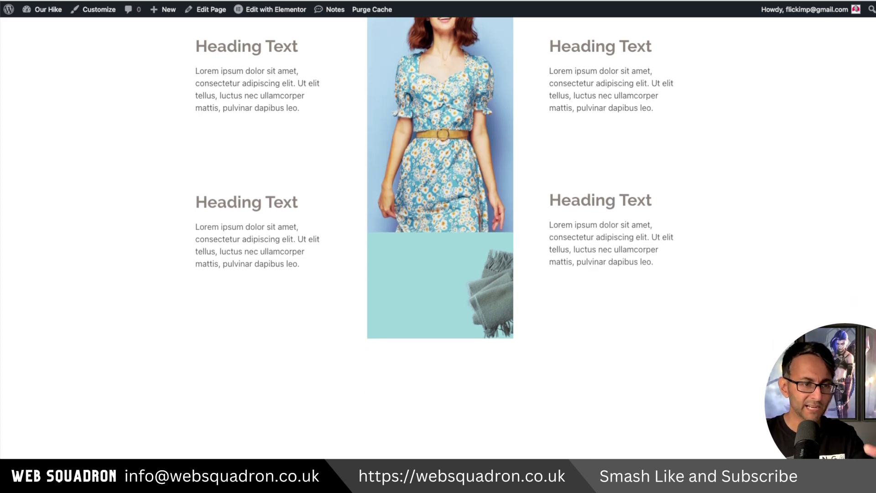
pyautogui.scroll(-2, 434, 231)
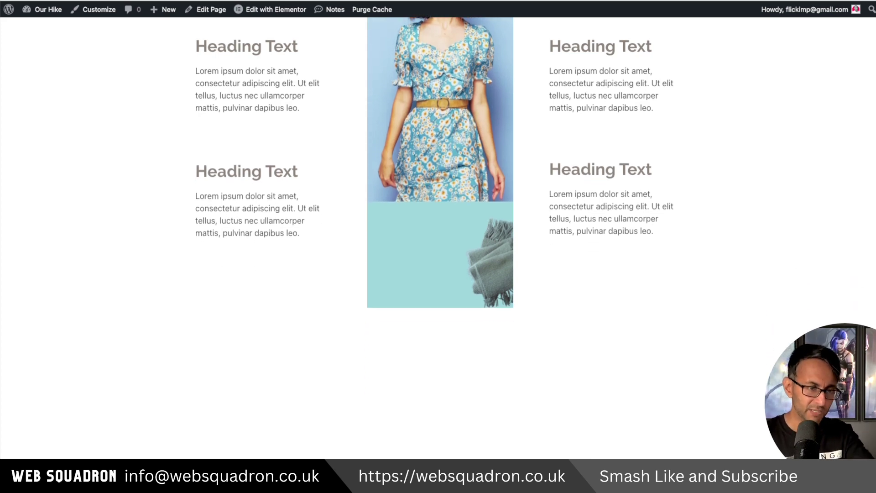
pyautogui.scroll(-3, 434, 232)
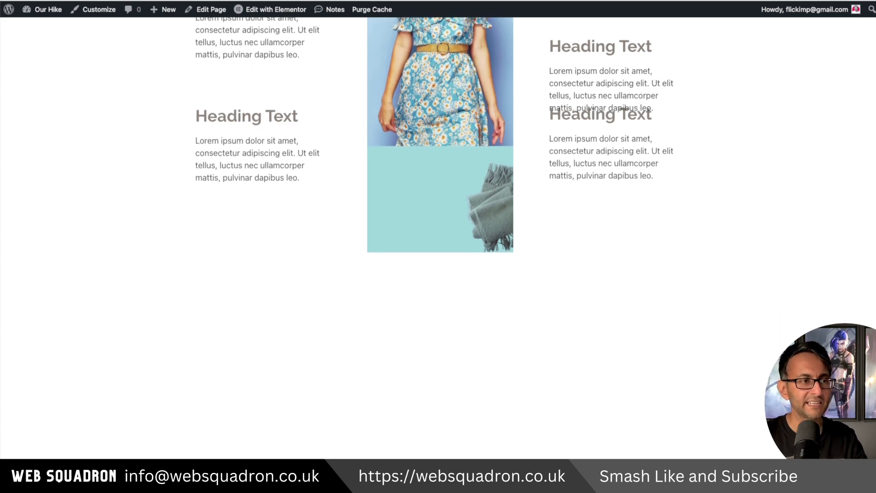
pyautogui.scroll(-1, 434, 232)
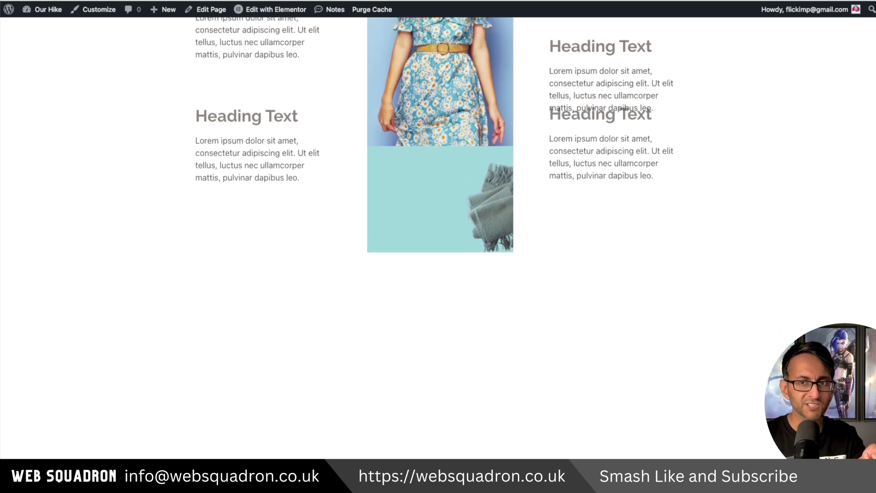
pyautogui.scroll(1, 337, 153)
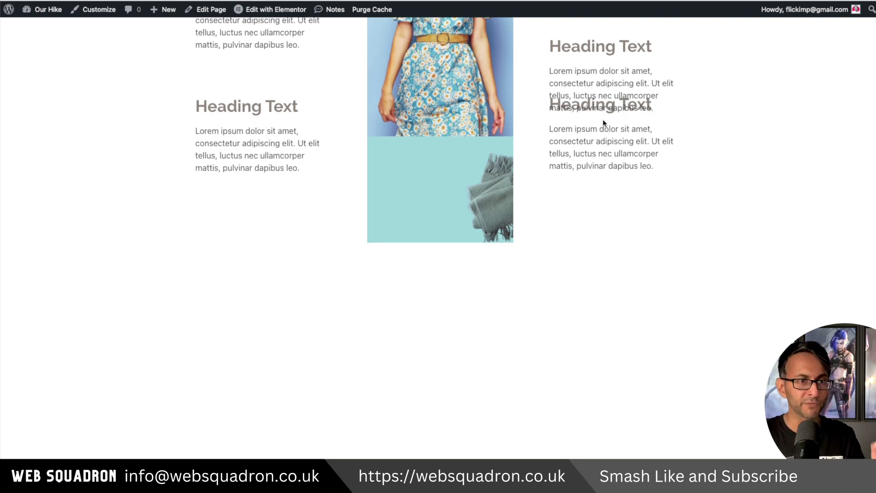
pyautogui.scroll(-2, 434, 137)
pyautogui.scroll(-3, 434, 137)
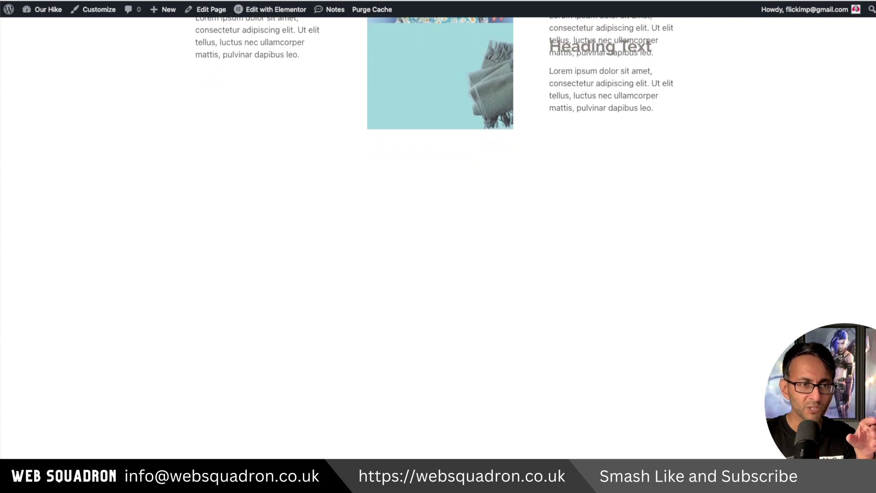
pyautogui.scroll(-1, 434, 136)
pyautogui.scroll(-1, 434, 137)
pyautogui.scroll(-1, 631, 147)
pyautogui.scroll(6, 631, 147)
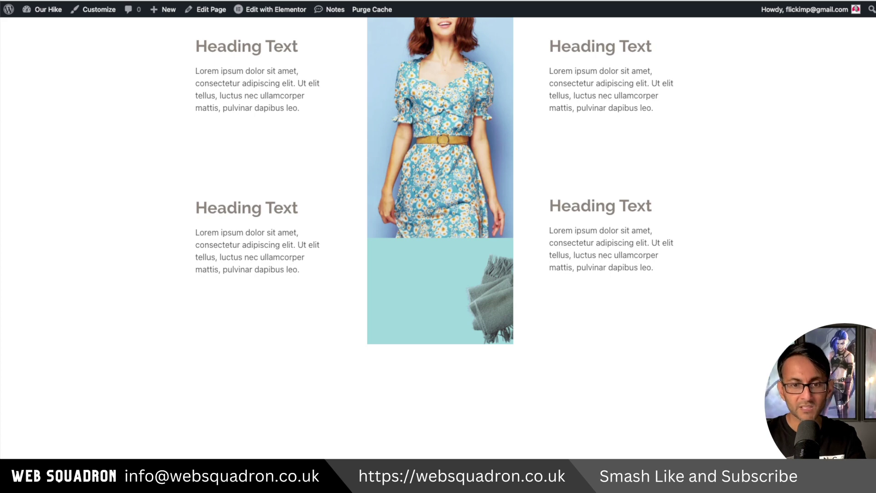
pyautogui.scroll(-5, 438, 228)
pyautogui.scroll(3, 438, 229)
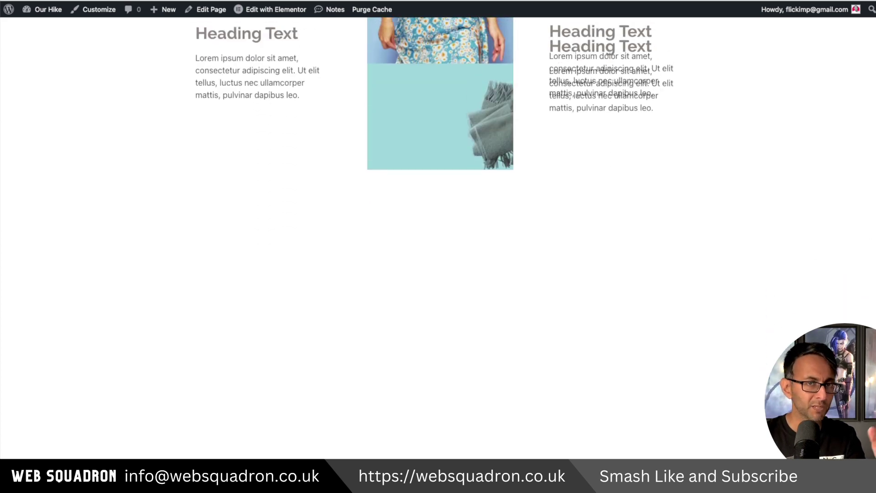
pyautogui.scroll(5, 438, 228)
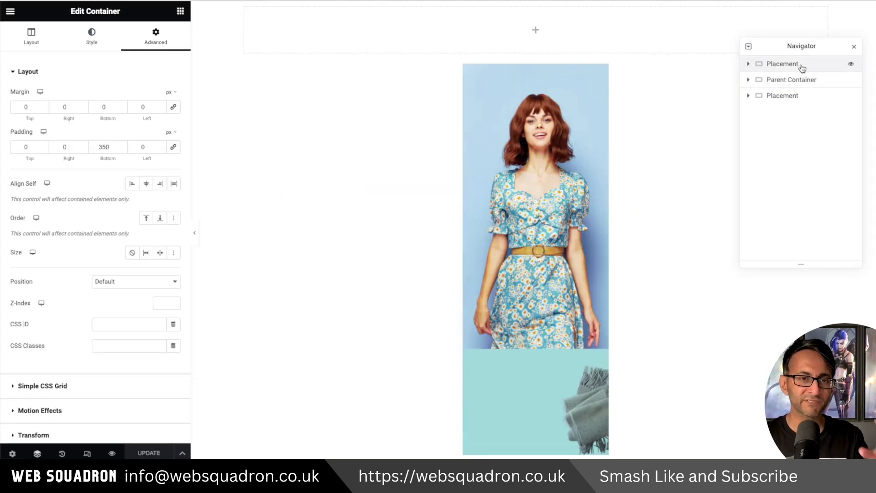
# Review the layout settings of the lower Placement container, the Parent Container, and its Left, Middle and Right child containers.
pyautogui.click(788, 97)
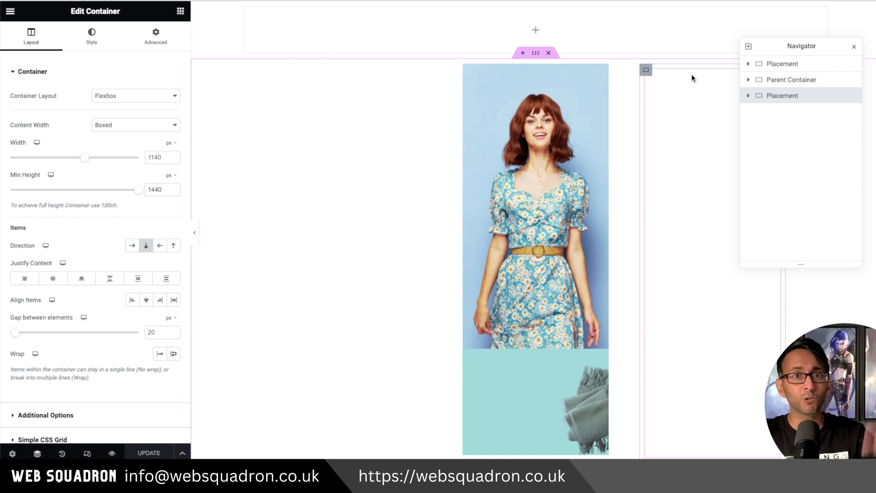
pyautogui.click(780, 83)
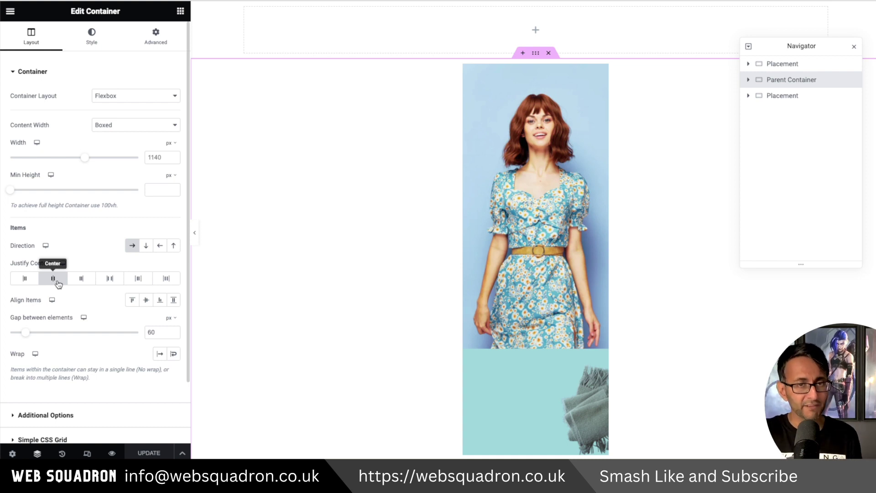
pyautogui.click(749, 81)
pyautogui.click(814, 98)
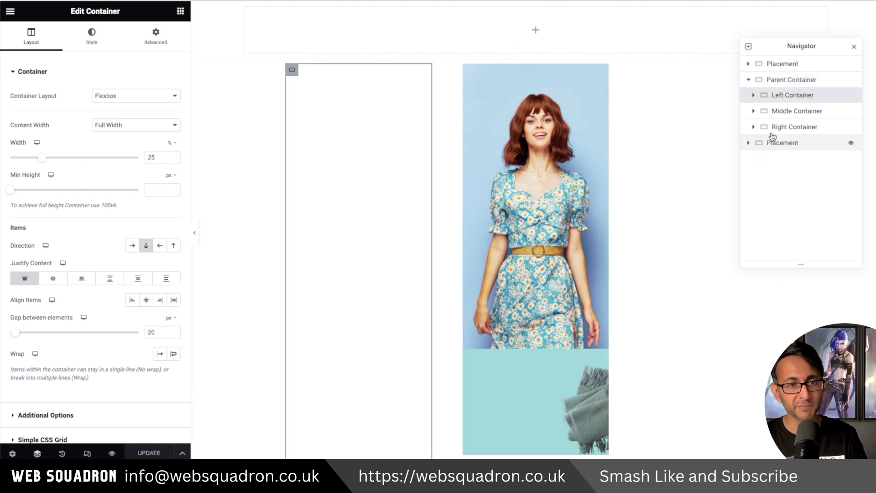
pyautogui.click(780, 112)
pyautogui.click(31, 37)
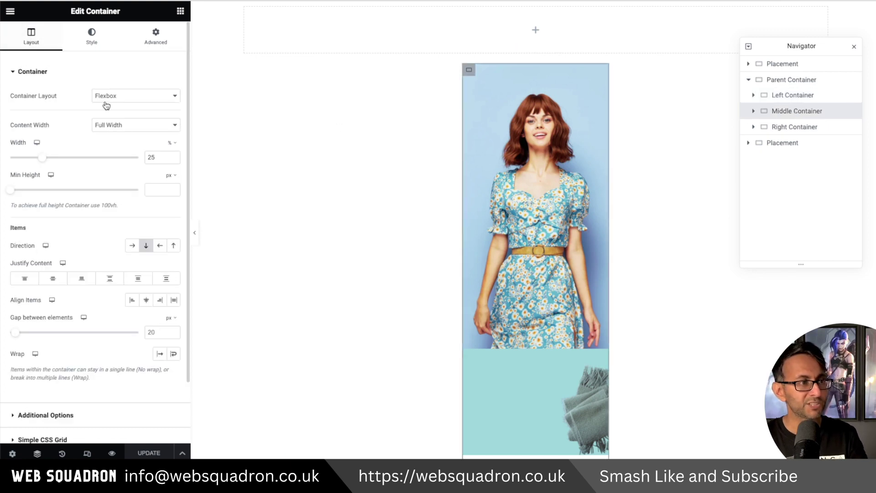
pyautogui.click(767, 129)
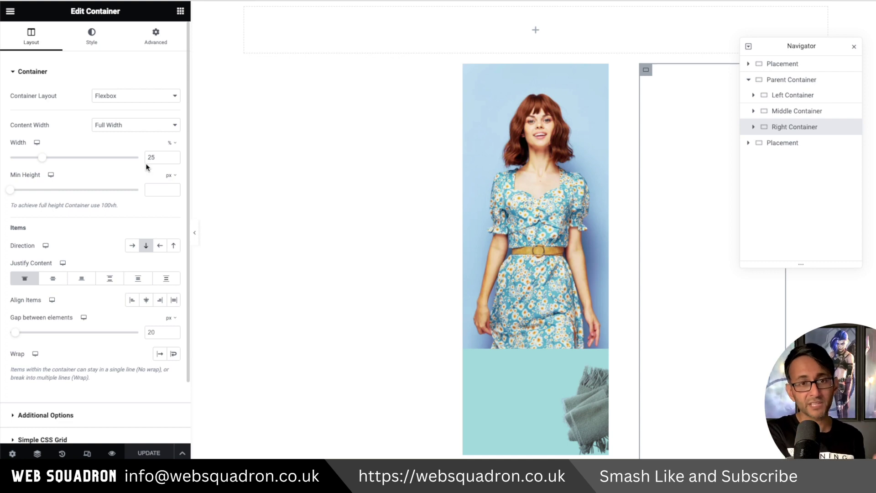
# Set the Parent Container's Justify Content to Space Between.
pyautogui.click(792, 81)
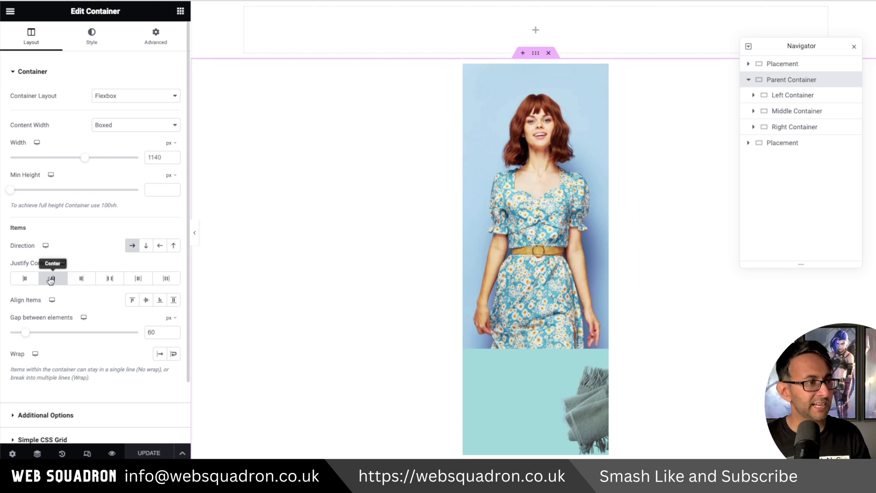
pyautogui.click(111, 279)
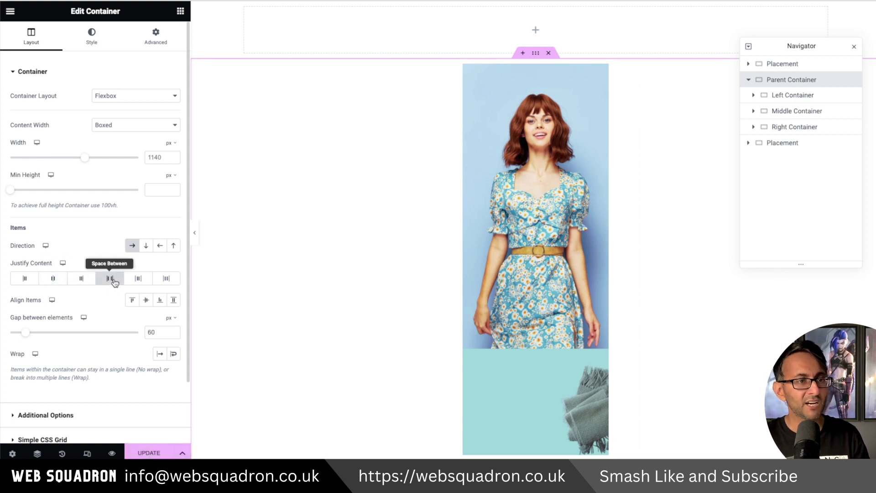
pyautogui.click(133, 279)
pyautogui.click(113, 279)
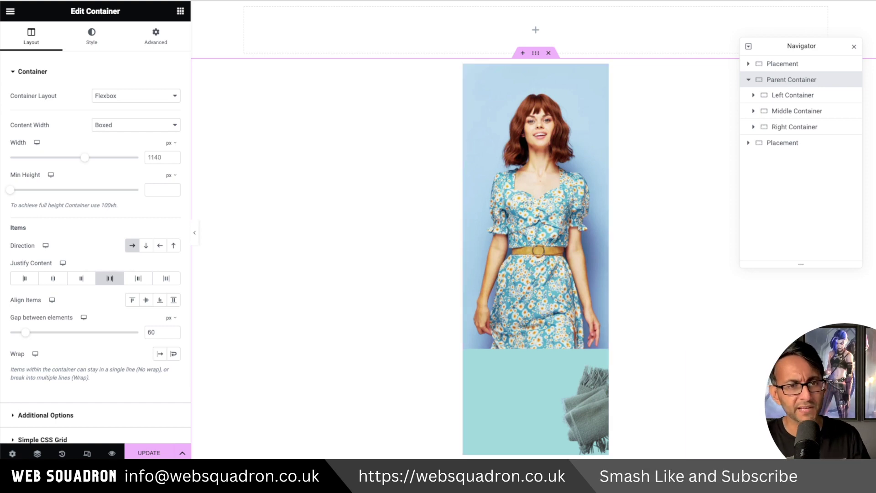
# Inspect the placement of the Left, Middle and Right Containers and check the Left Container's direction and Justify Content settings.
pyautogui.click(794, 100)
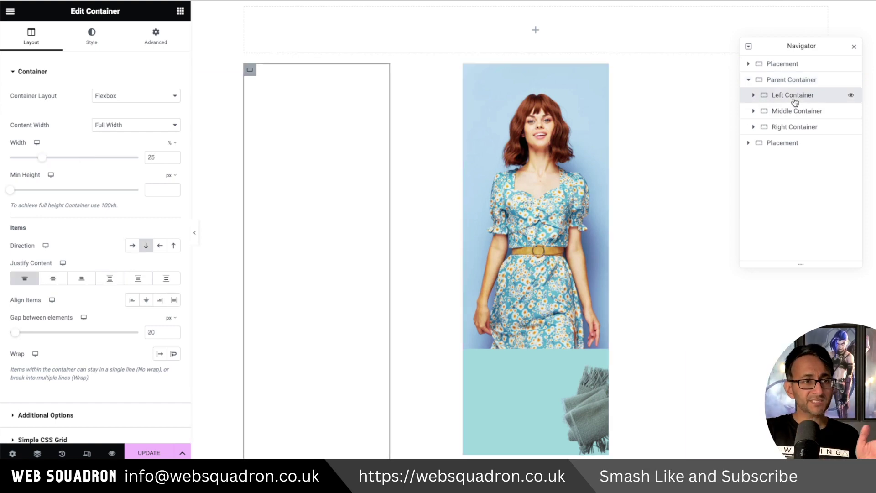
pyautogui.click(802, 111)
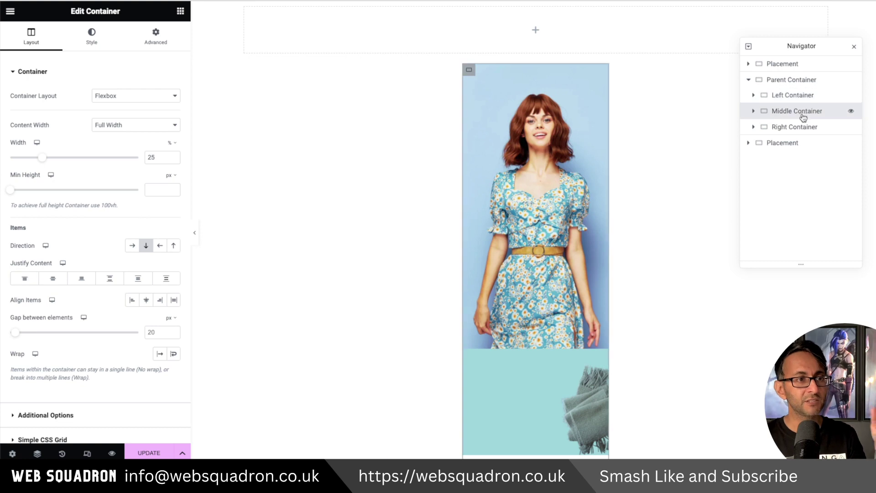
pyautogui.click(801, 126)
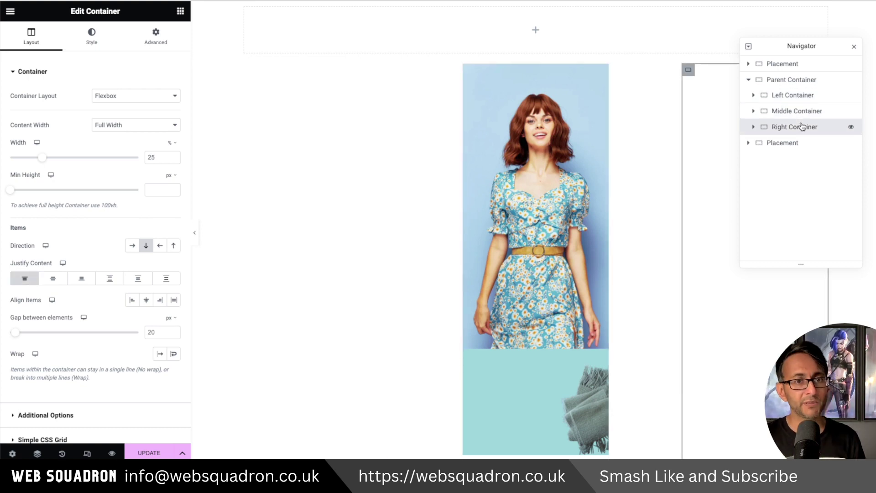
pyautogui.click(803, 97)
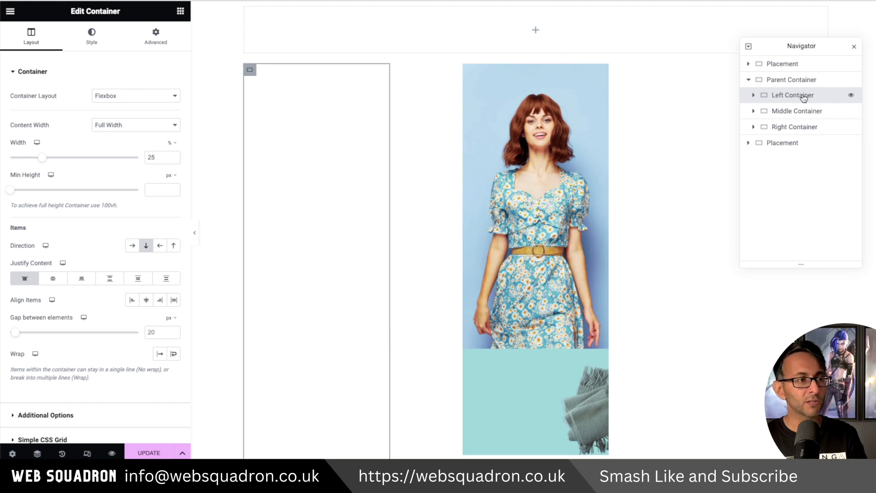
pyautogui.click(148, 249)
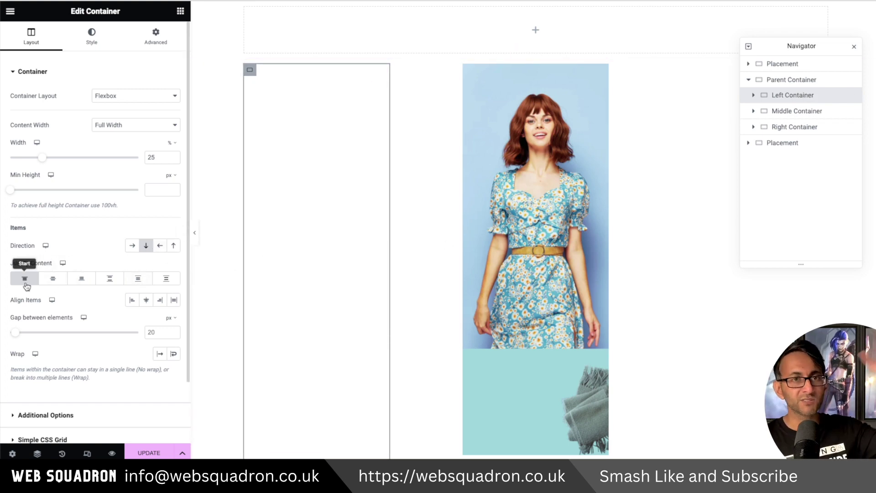
# Set the Middle Container's Justify Content to Start and check the same setting on the Right Container.
pyautogui.click(787, 114)
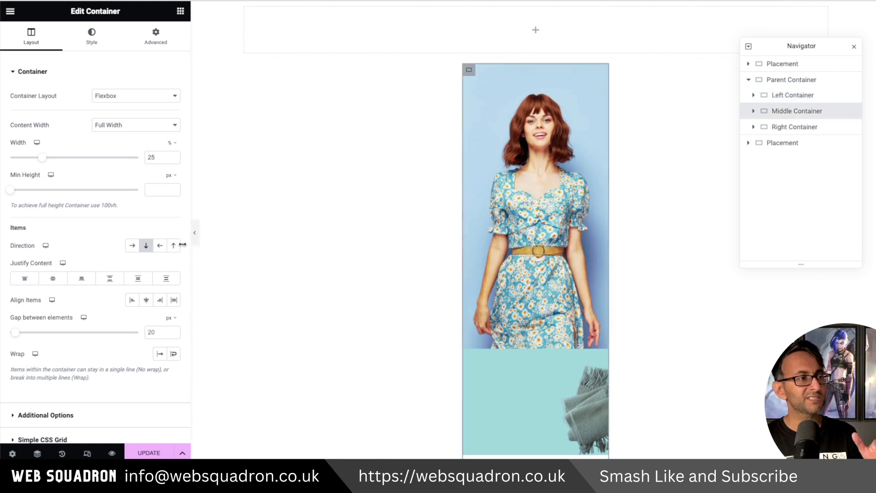
pyautogui.click(25, 280)
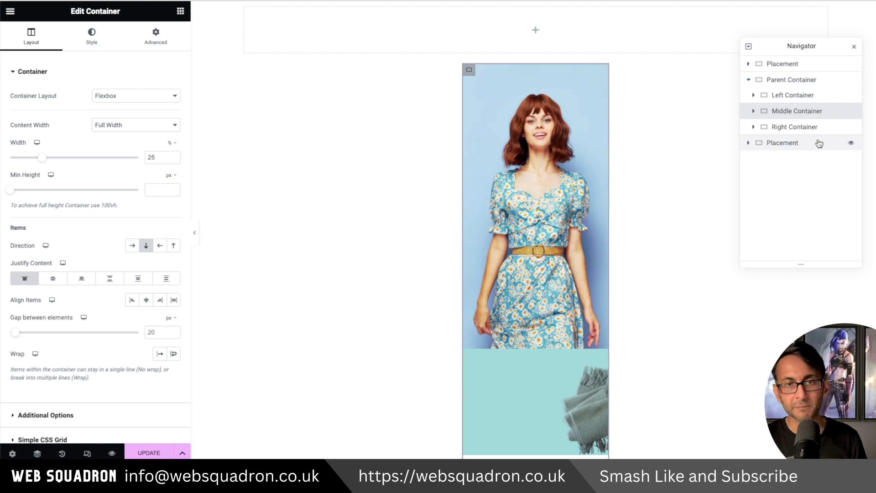
pyautogui.click(799, 127)
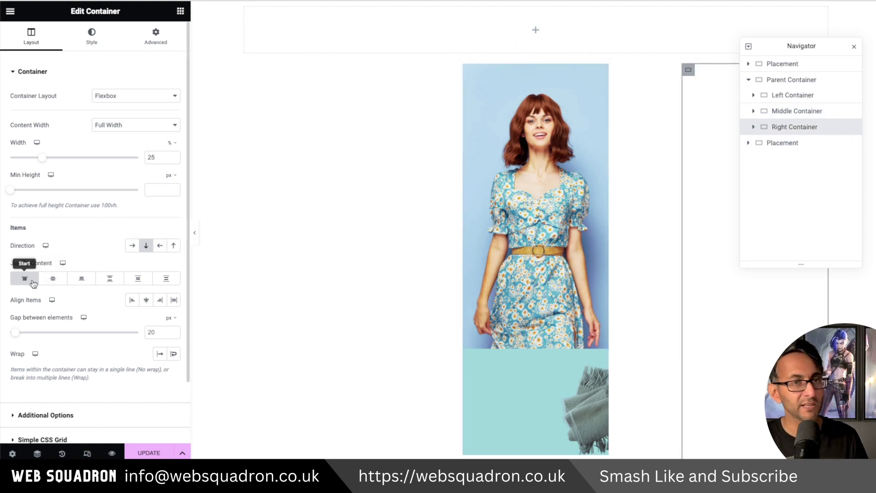
# Expand the Middle Container in the page structure, inspect its Image element, and return to the container's layout settings.
pyautogui.click(798, 108)
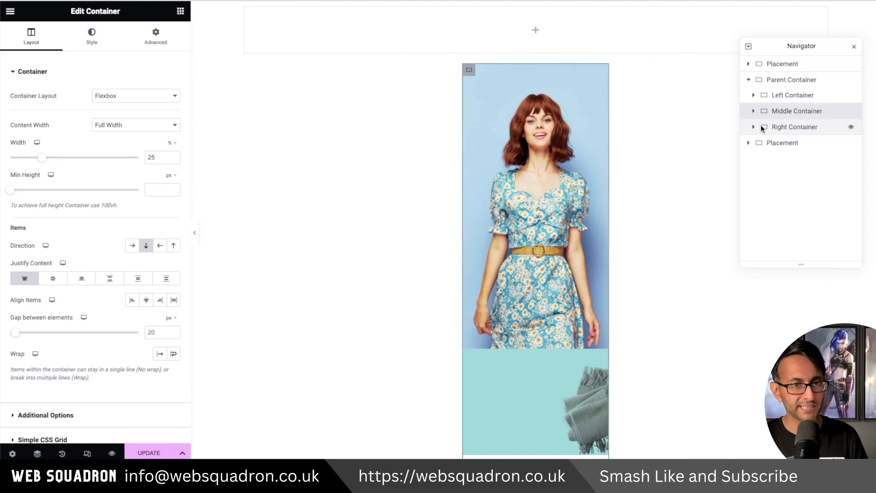
pyautogui.click(754, 112)
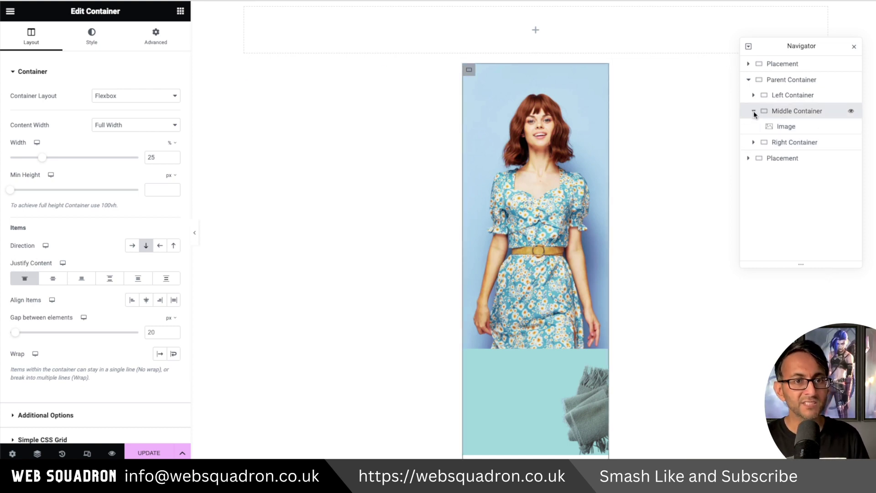
pyautogui.click(781, 127)
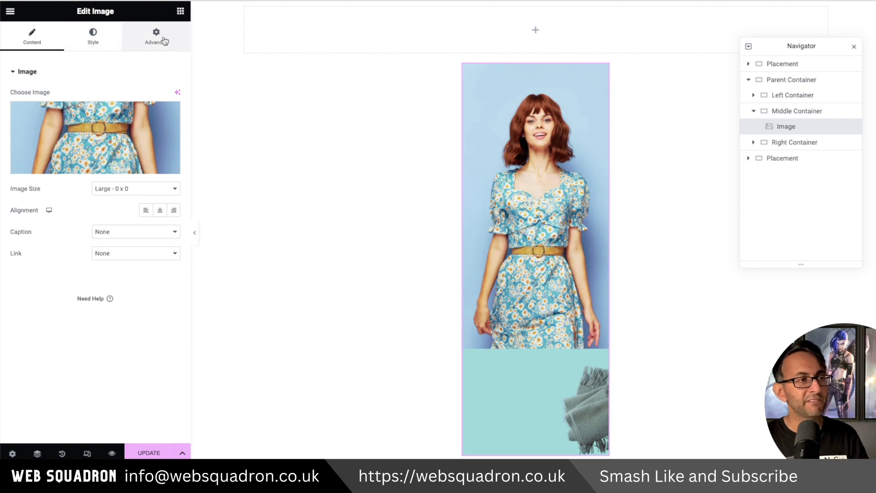
pyautogui.click(782, 112)
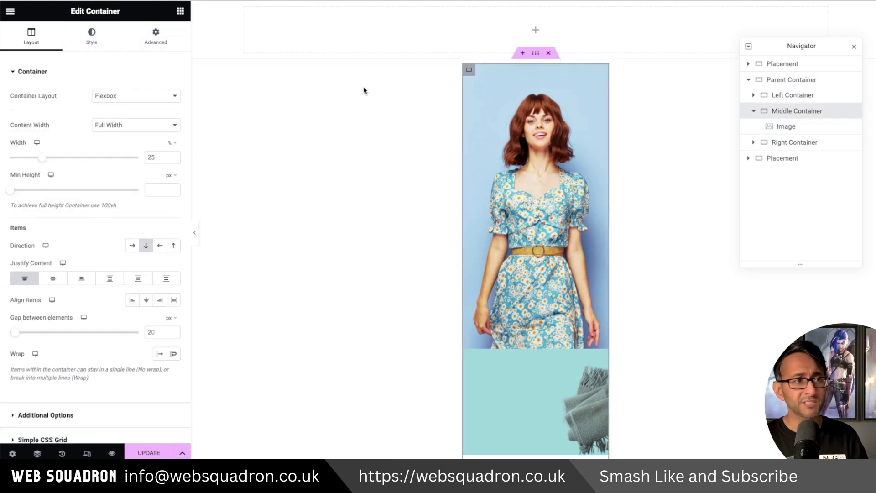
# Switch the Middle Container's Sticky motion effect to None and back to Top.
pyautogui.click(163, 41)
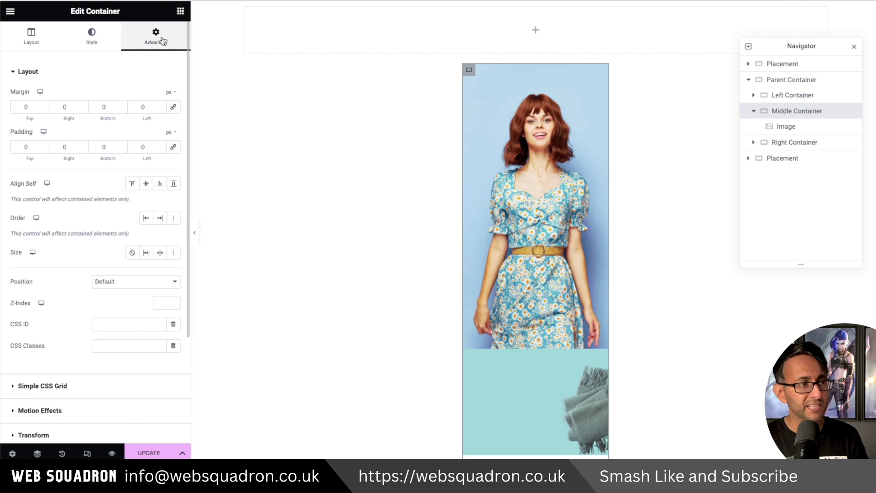
pyautogui.click(118, 405)
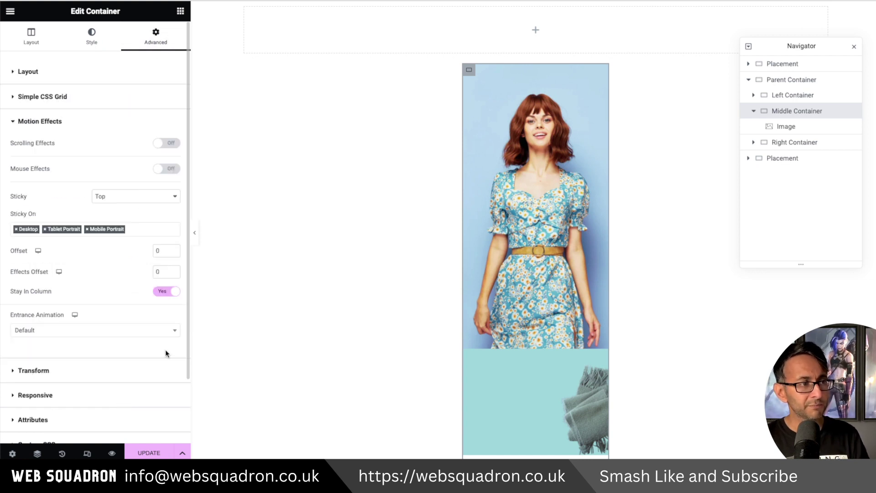
pyautogui.click(118, 201)
pyautogui.click(116, 184)
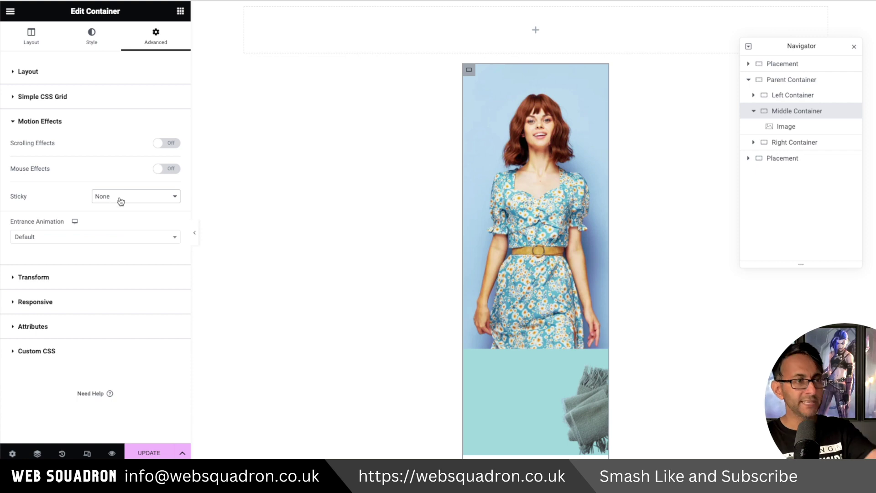
pyautogui.click(120, 201)
pyautogui.click(124, 210)
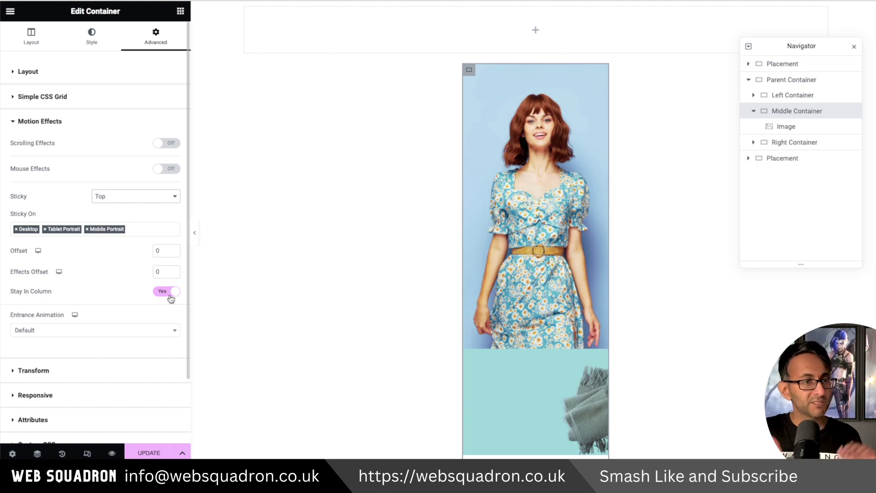
# Collapse the Middle Container in the page structure and compare the layout settings of the Left and Right Containers.
pyautogui.click(753, 111)
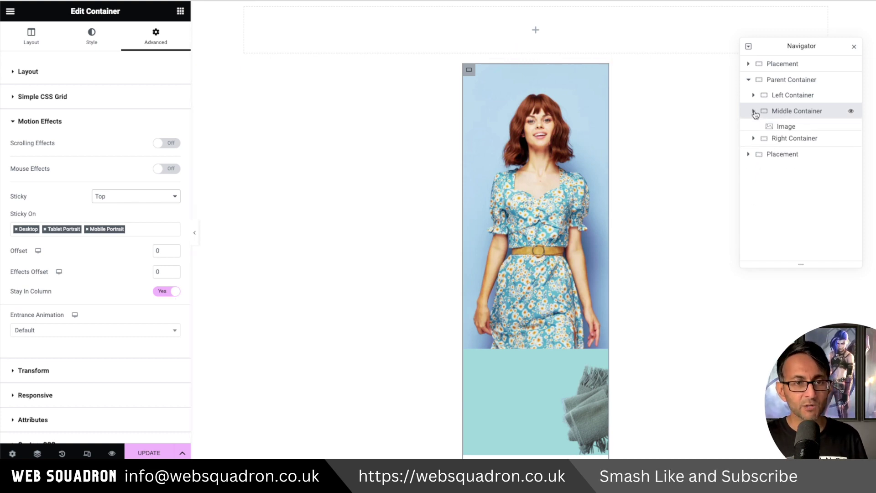
pyautogui.click(787, 95)
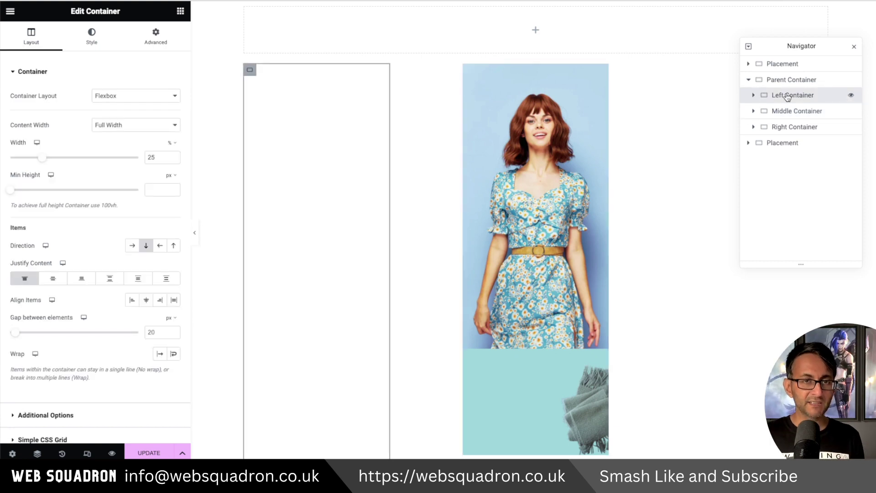
pyautogui.click(794, 129)
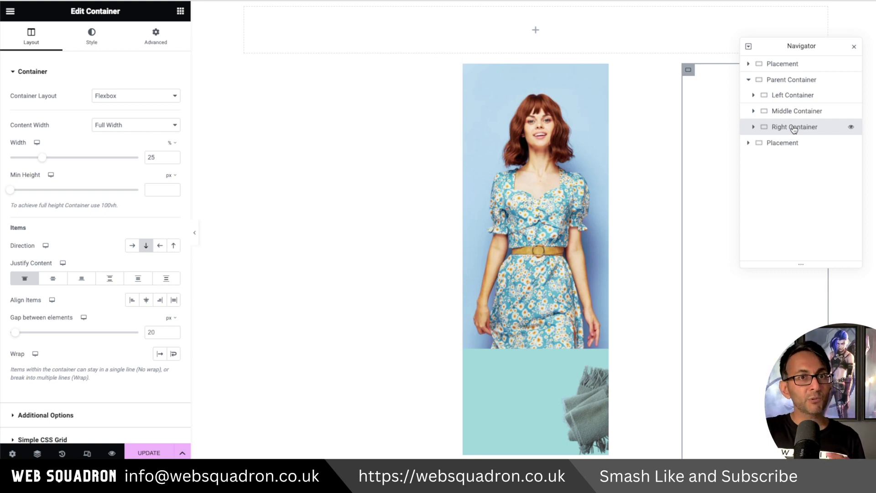
pyautogui.click(823, 96)
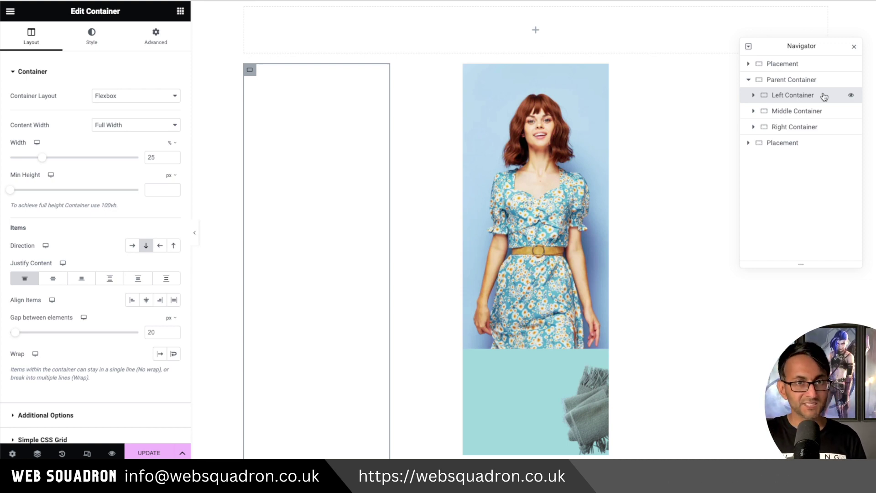
# Expand the Left Container and inspect its First Set of Text container, Heading, Text Editor and Spacer.
pyautogui.click(754, 95)
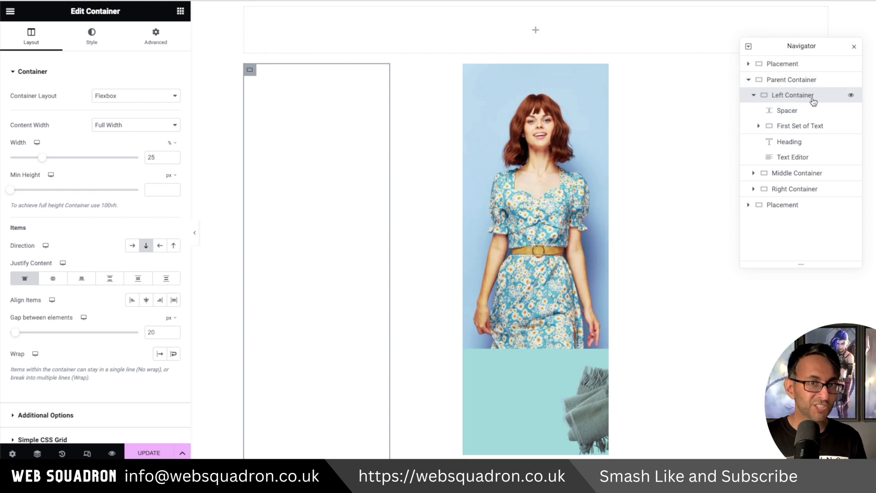
pyautogui.click(813, 131)
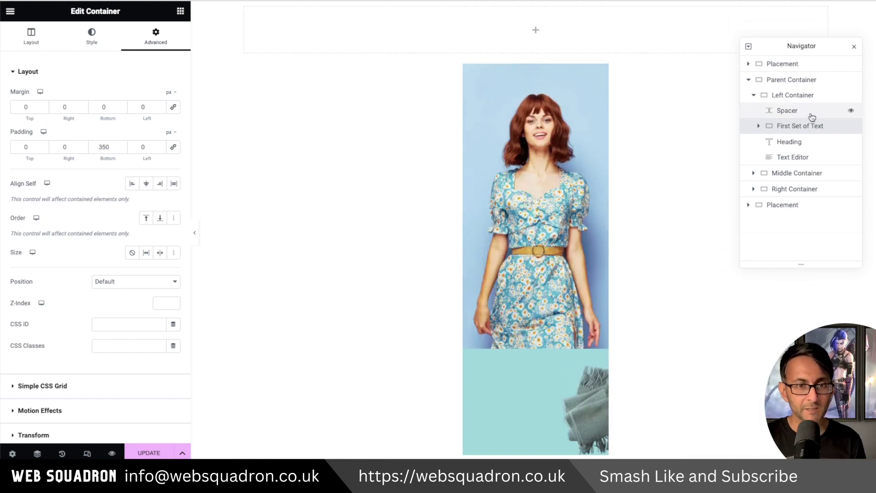
pyautogui.click(802, 141)
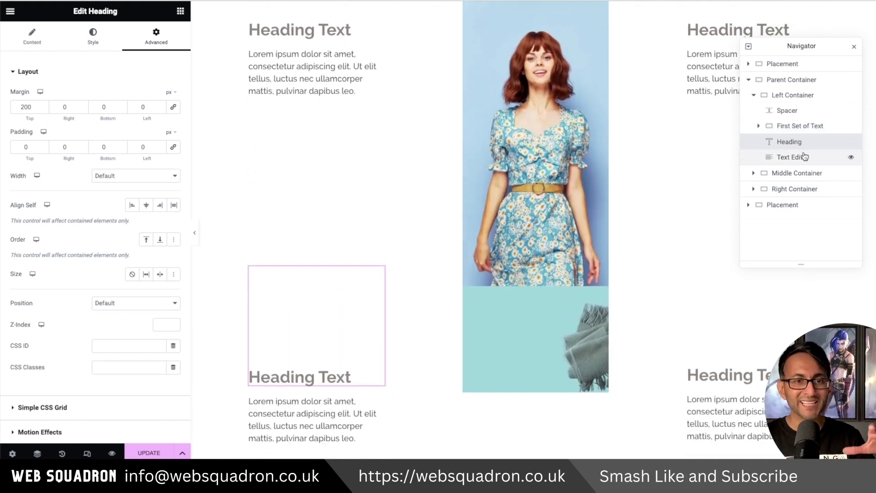
pyautogui.click(794, 158)
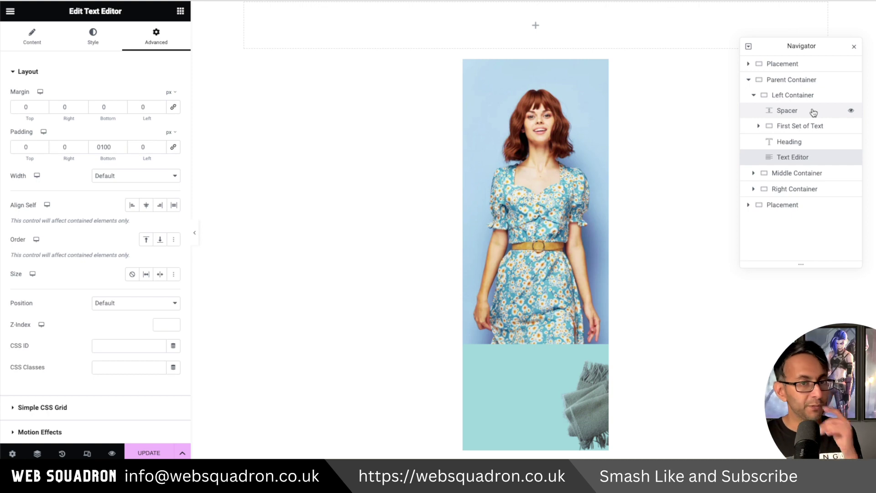
pyautogui.click(813, 112)
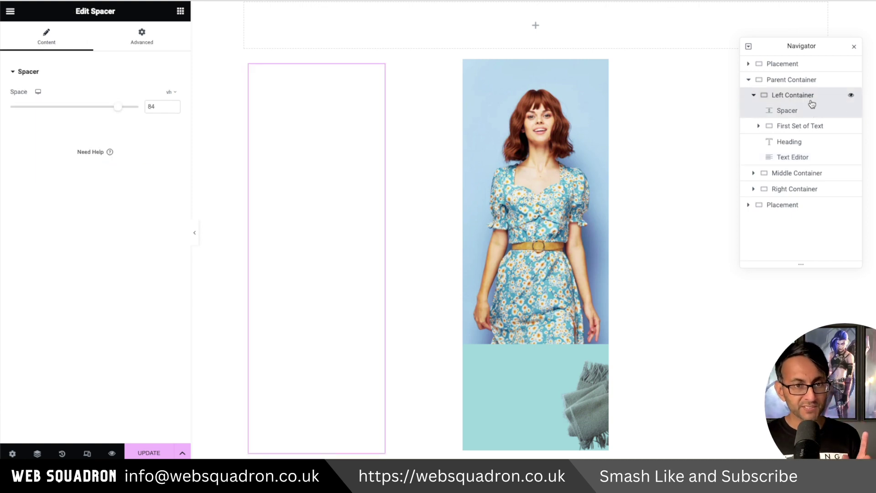
# Check the Left Container's advanced layout values and its Sticky setting under Motion Effects.
pyautogui.click(796, 95)
pyautogui.click(154, 40)
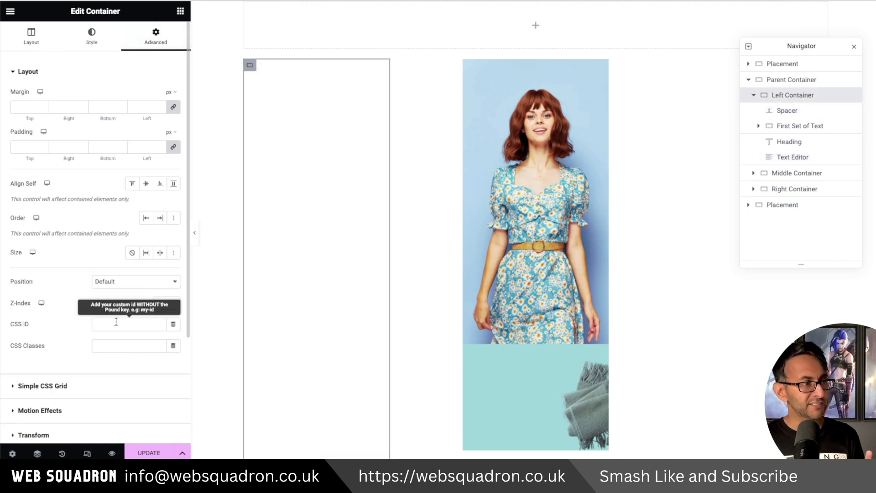
pyautogui.click(115, 409)
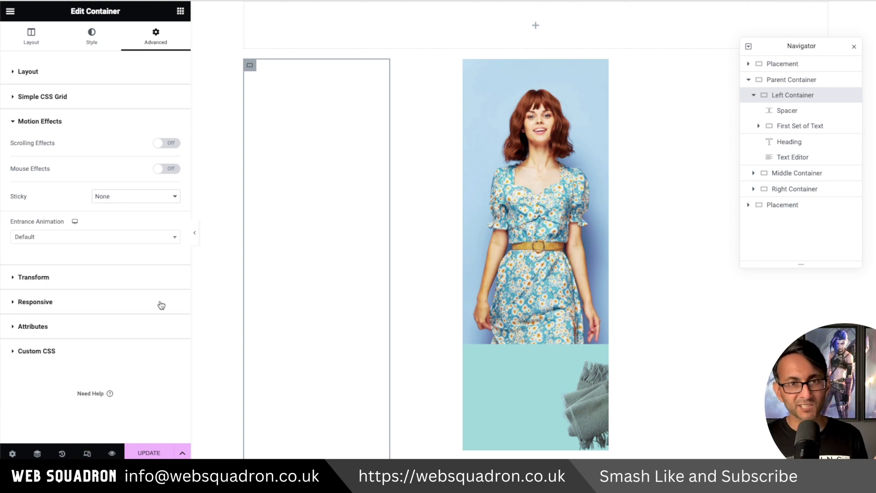
# Try the Left Container's Spacer at 40 vh and set its space back to 84 vh.
pyautogui.click(794, 110)
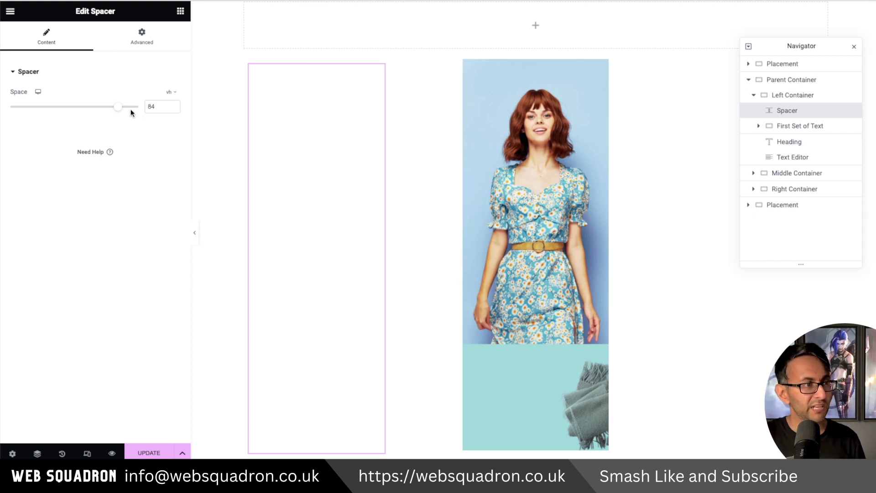
pyautogui.moveTo(118, 107); pyautogui.dragTo(63, 111)
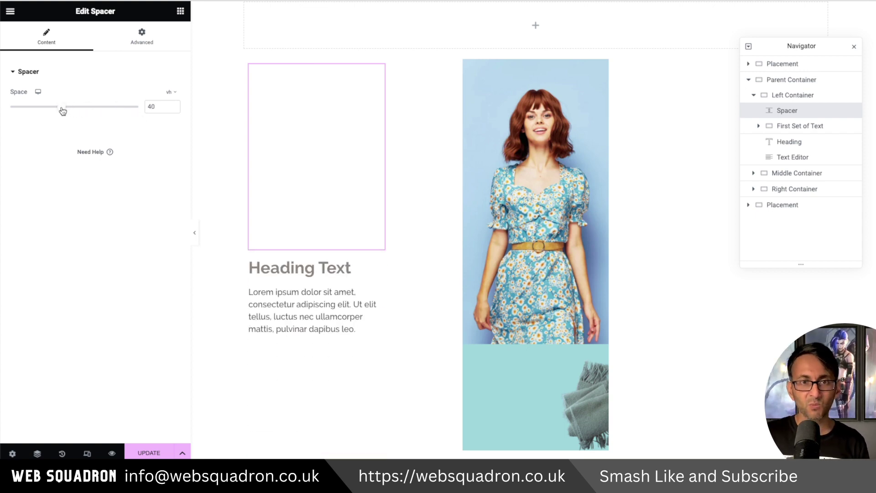
pyautogui.moveTo(62, 110); pyautogui.dragTo(121, 108)
pyautogui.click(152, 106)
pyautogui.press('BackSpace')
pyautogui.press('BackSpace')
pyautogui.write('84')
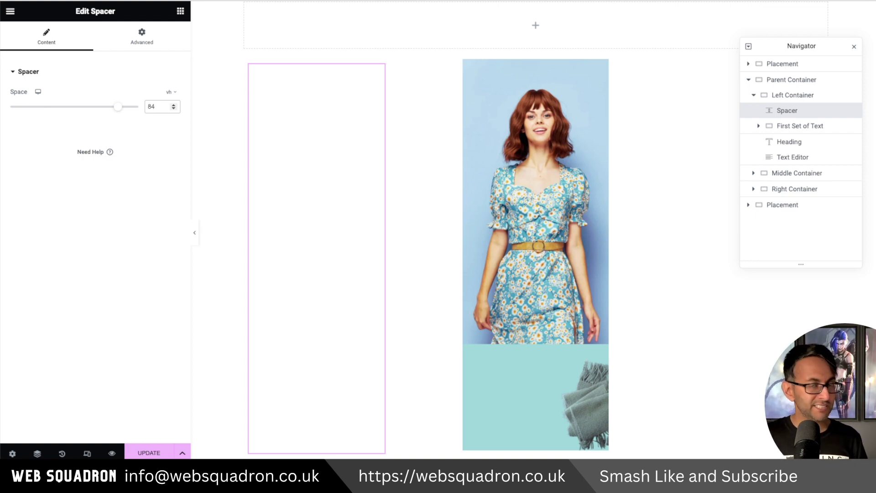
# Check the Spacer's Motion Effects and inspect the Heading and Text Editor inside the First Set of Text container.
pyautogui.click(145, 39)
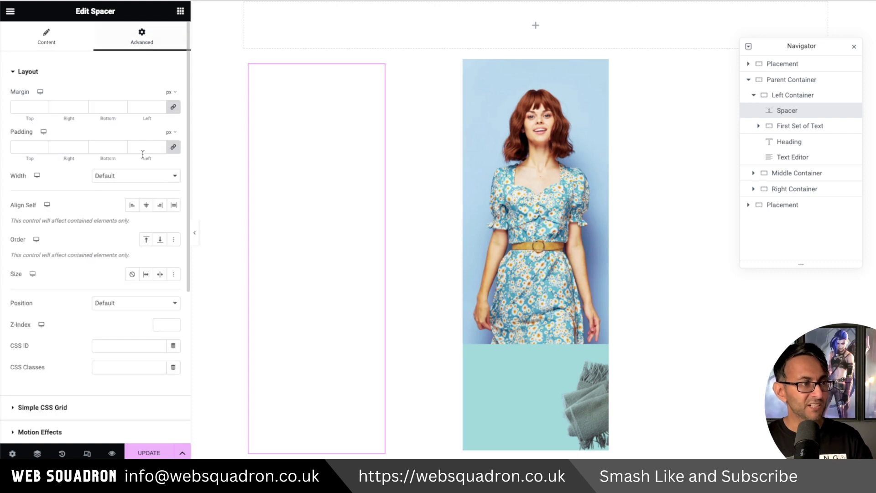
pyautogui.click(118, 429)
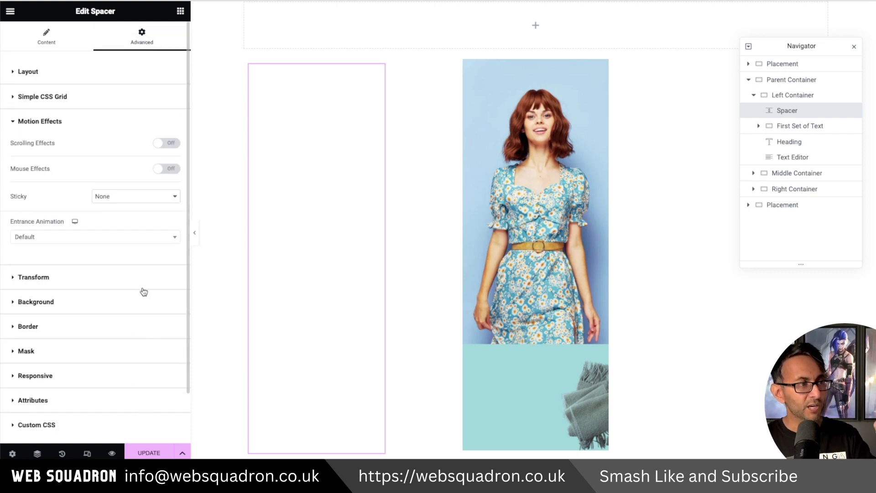
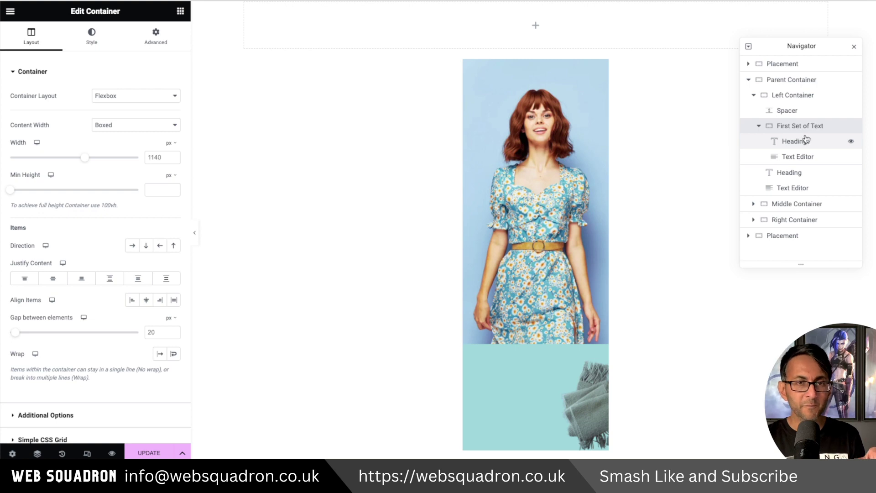
pyautogui.click(806, 142)
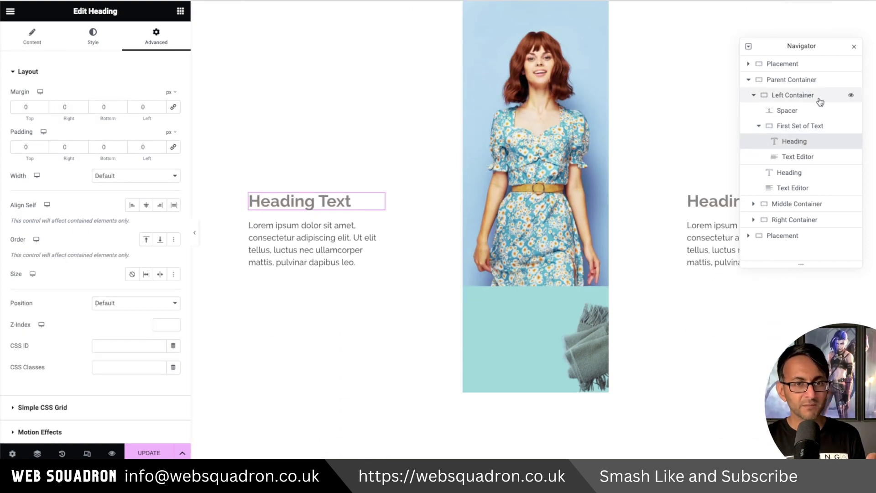
pyautogui.click(812, 126)
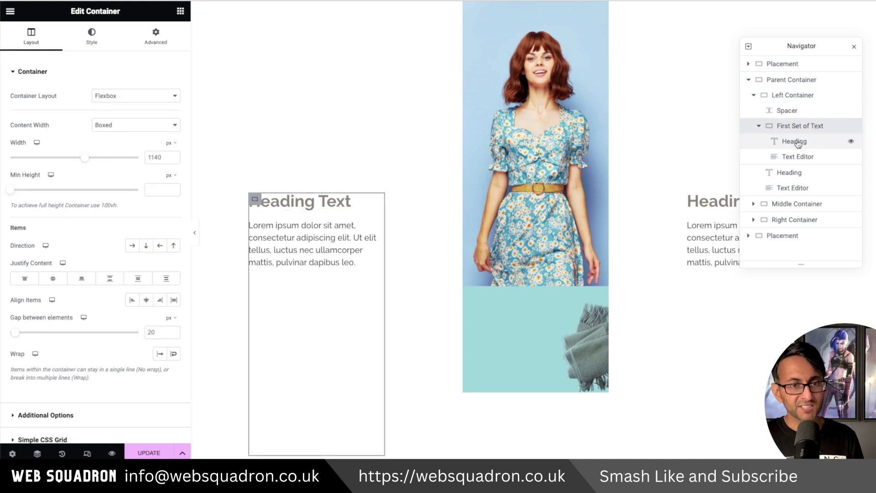
pyautogui.click(796, 142)
pyautogui.click(801, 157)
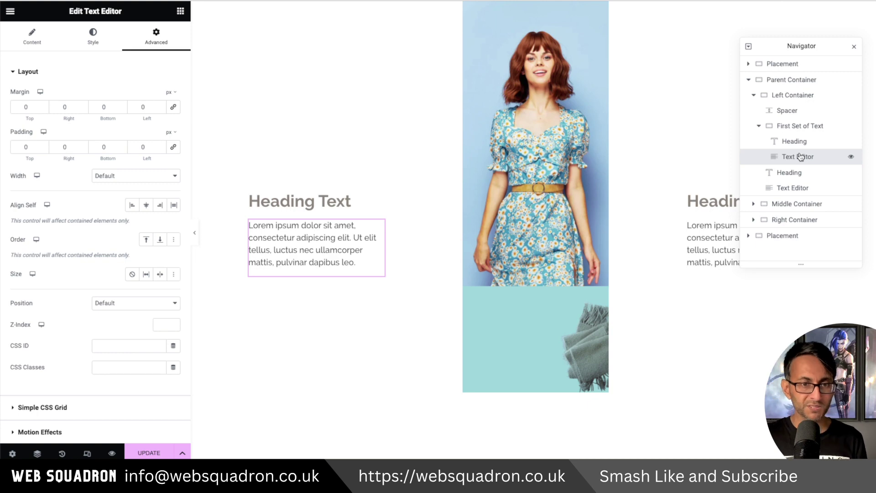
# Check the First Set of Text container's padding and Sticky settings and preview how it behaves on scroll.
pyautogui.click(804, 129)
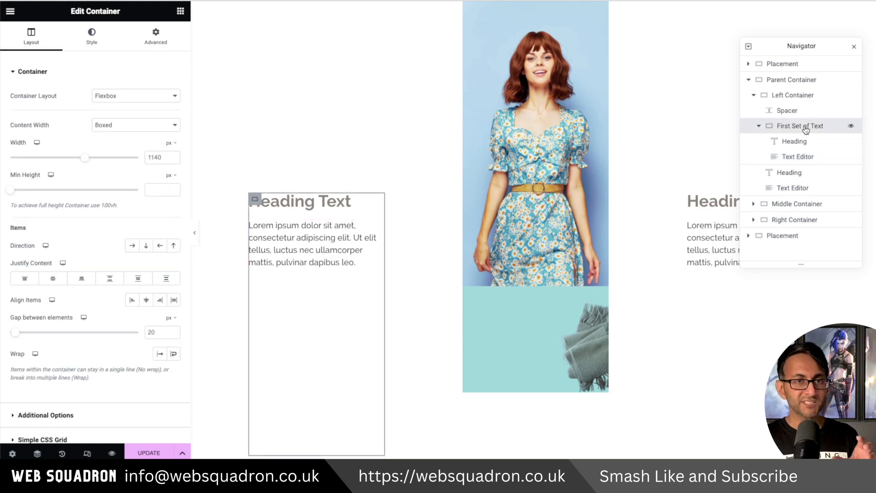
pyautogui.click(151, 43)
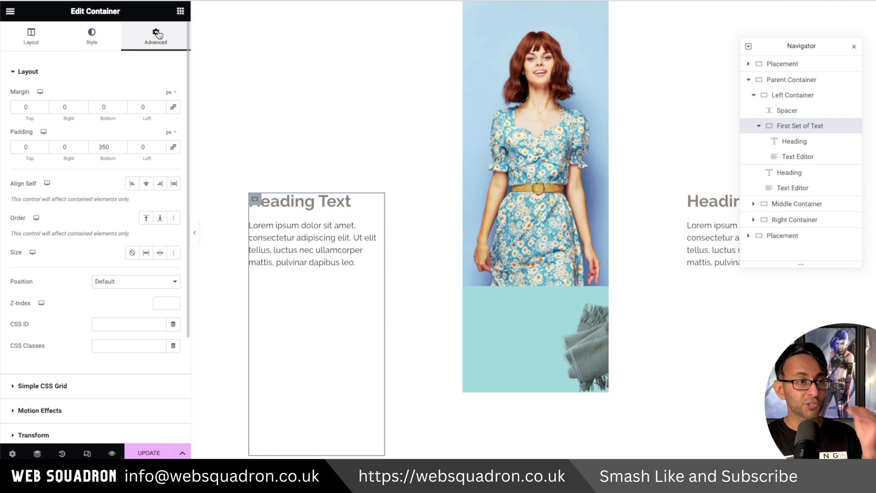
pyautogui.click(127, 410)
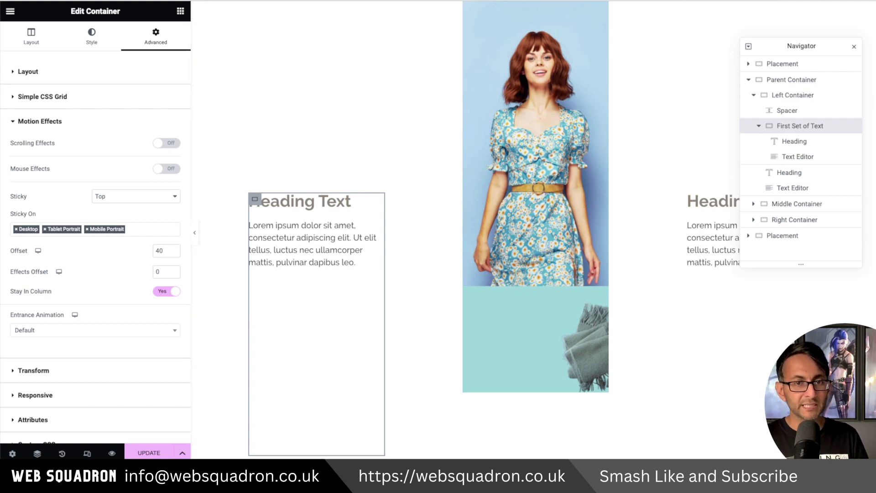
pyautogui.scroll(-3, 666, 97)
pyautogui.scroll(-2, 317, 183)
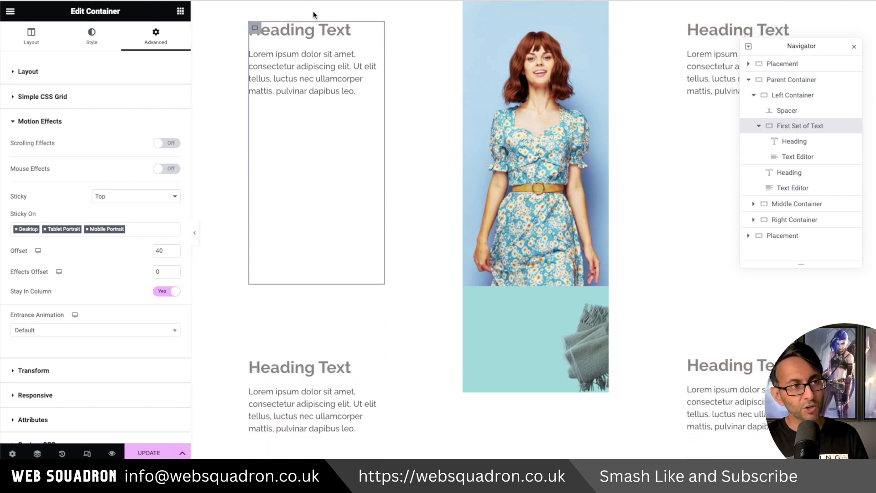
# Try a sticky Offset of 0 on the First Set of Text container and set it back to 40.
pyautogui.click(166, 250)
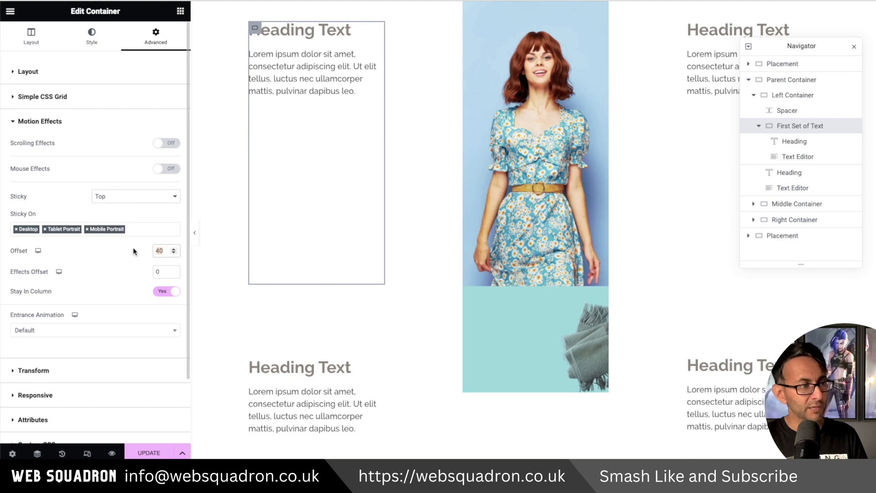
pyautogui.write('0')
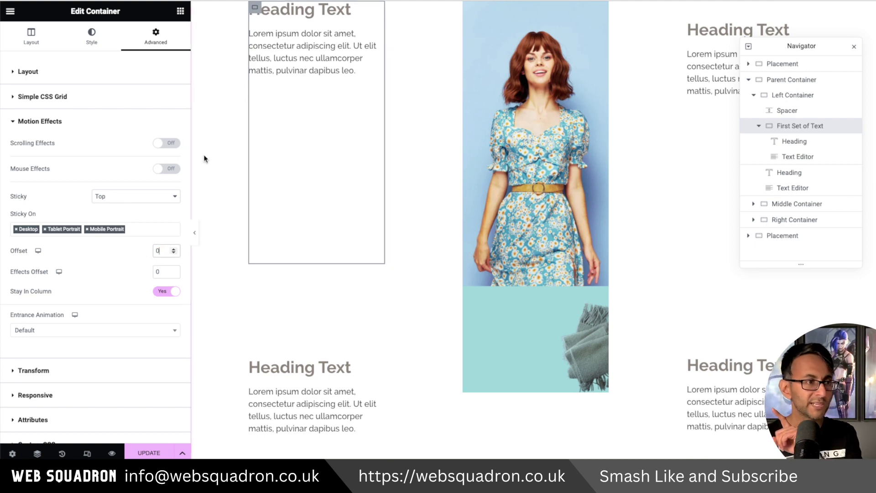
pyautogui.press('BackSpace')
pyautogui.write('40')
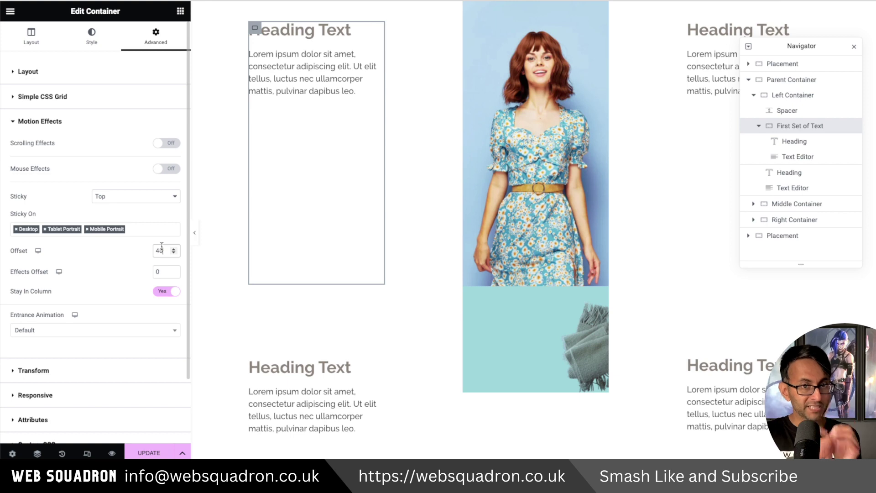
# Check the content, advanced layout and Motion Effects settings of the Heading inside the First Set of Text container.
pyautogui.click(817, 145)
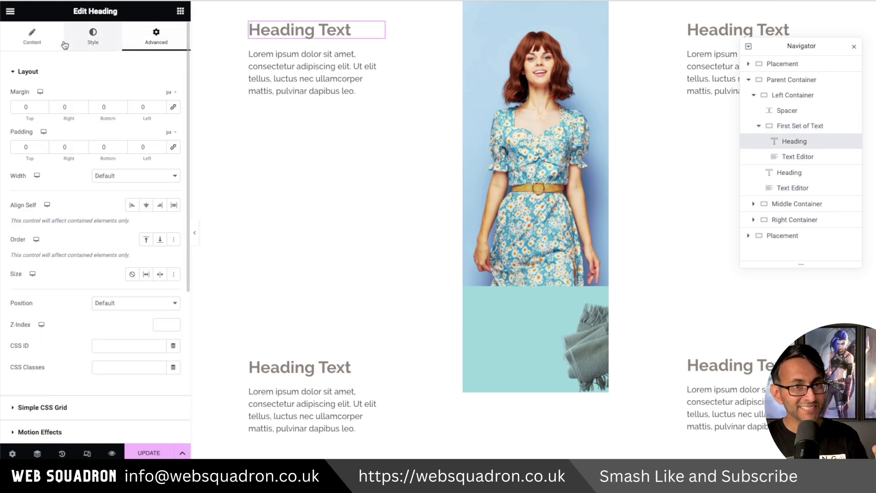
pyautogui.click(31, 37)
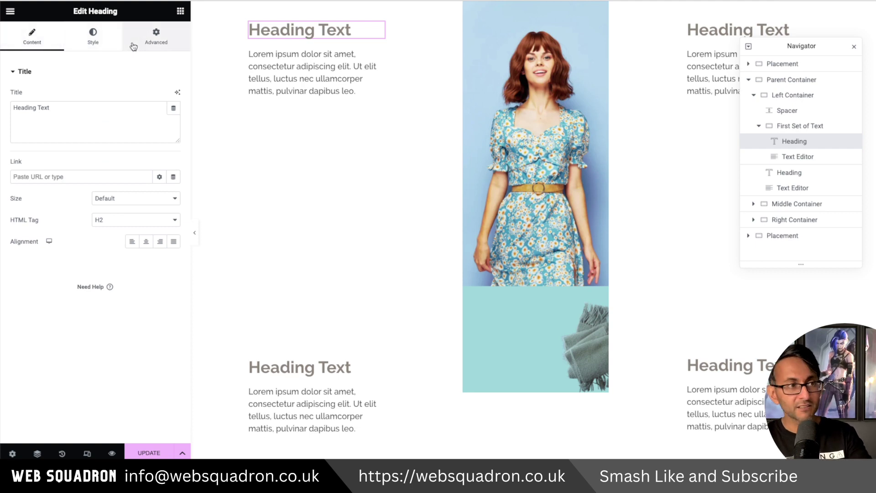
pyautogui.click(156, 41)
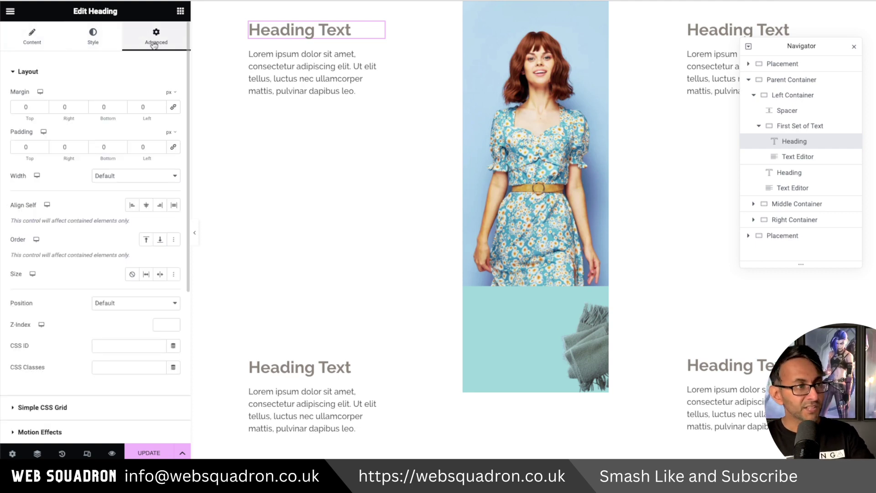
pyautogui.click(142, 429)
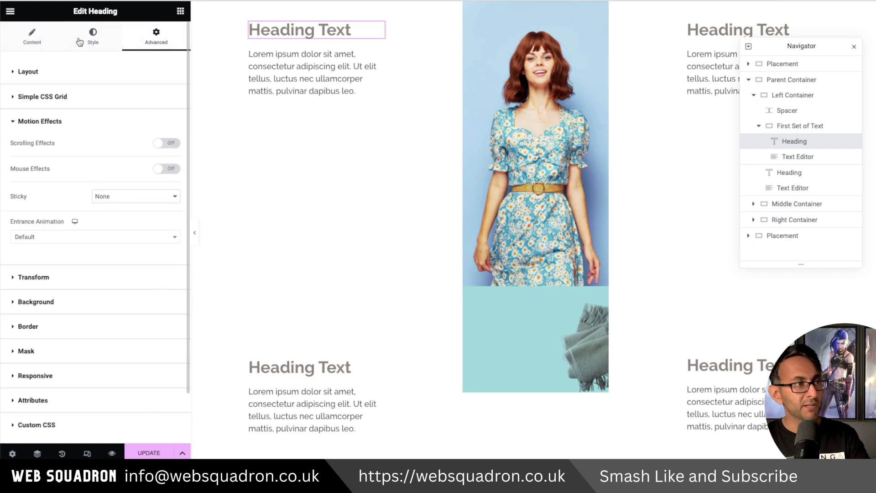
# Check the layout settings of the Heading and the content, layout and Motion Effects of the Text Editor inside the First Set of Text container.
pyautogui.click(38, 70)
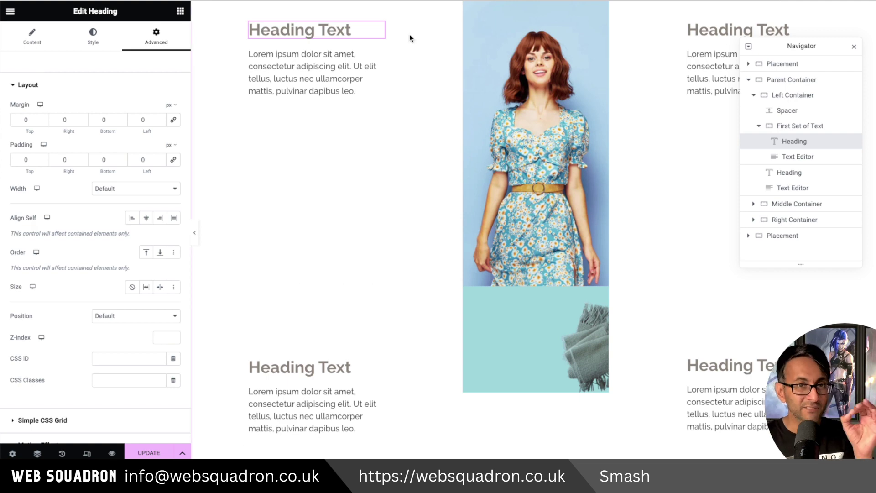
pyautogui.click(807, 158)
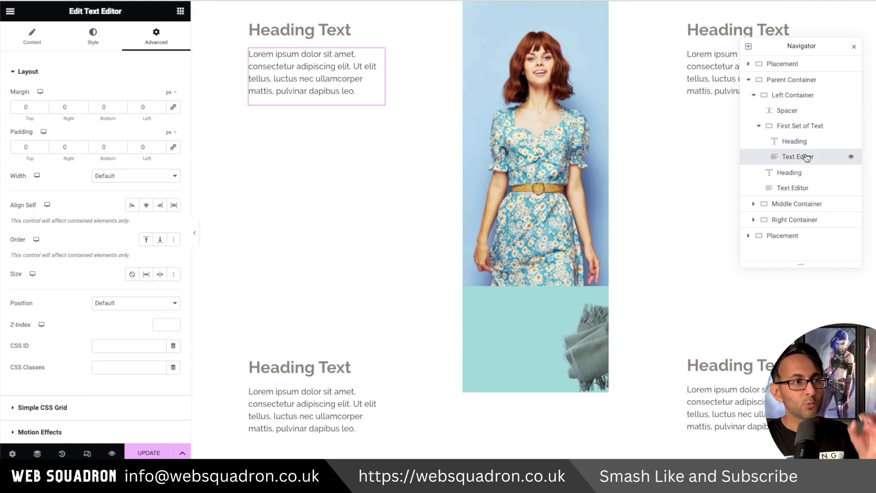
pyautogui.click(32, 35)
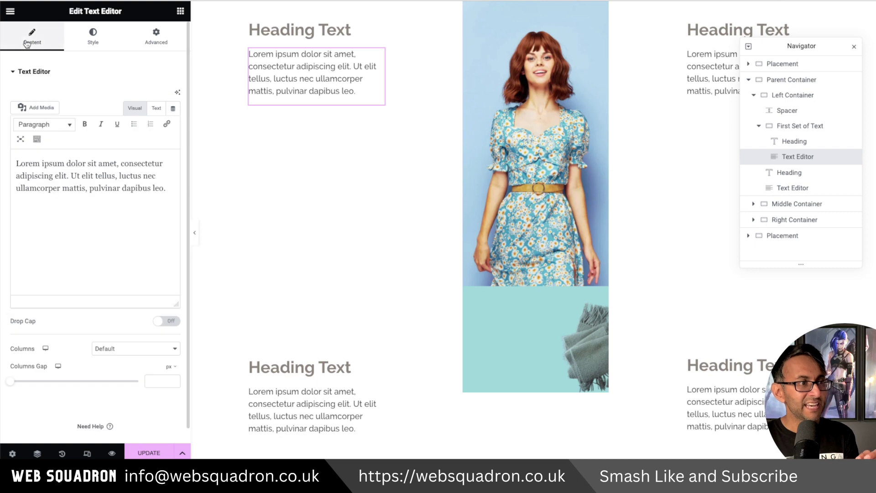
pyautogui.click(156, 38)
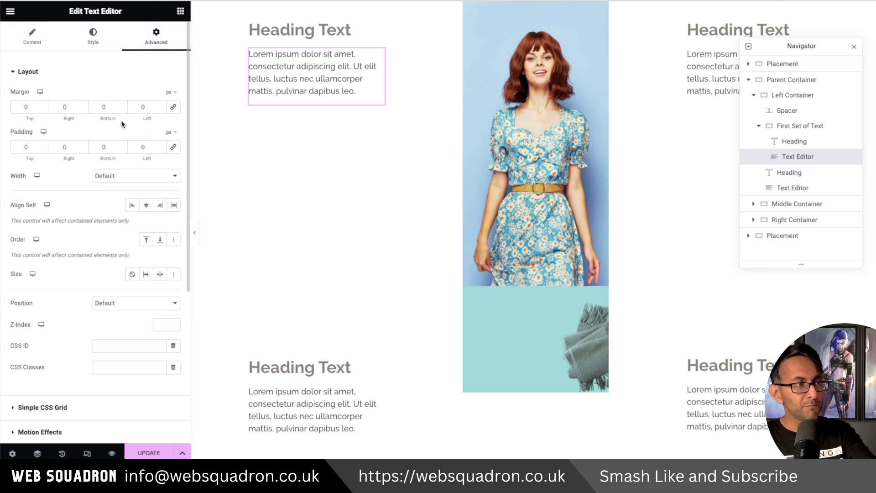
pyautogui.scroll(-1, 128, 411)
pyautogui.click(97, 430)
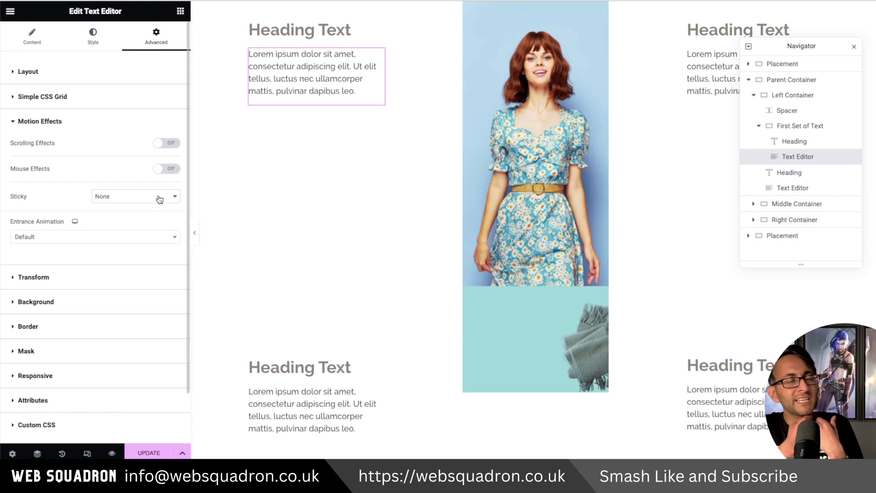
# Try a bottom padding of 0 on the First Set of Text container.
pyautogui.click(812, 131)
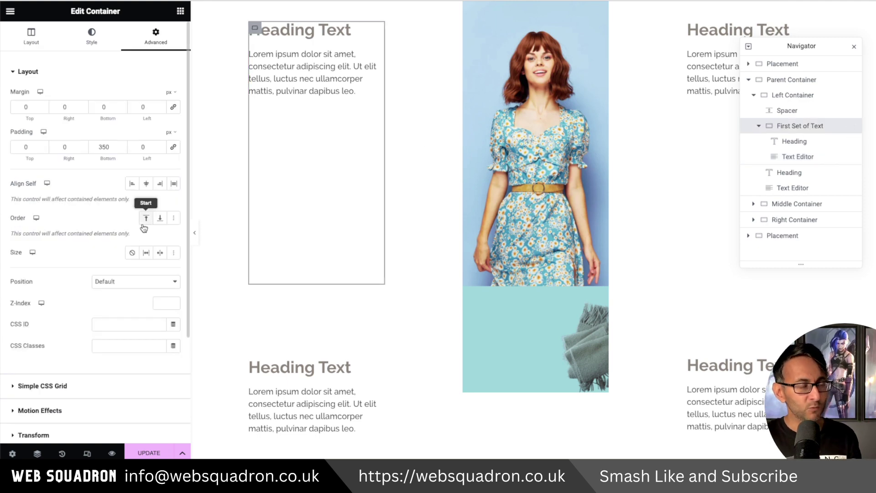
pyautogui.click(31, 42)
pyautogui.click(170, 38)
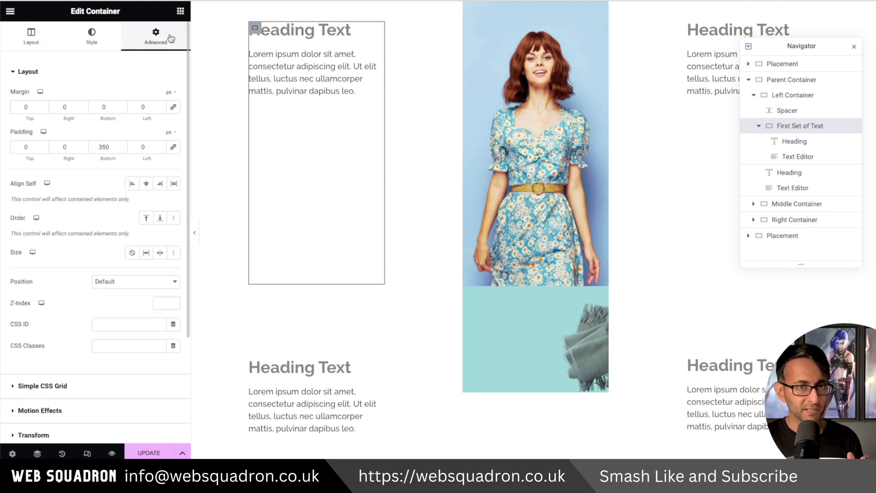
pyautogui.doubleClick(104, 147)
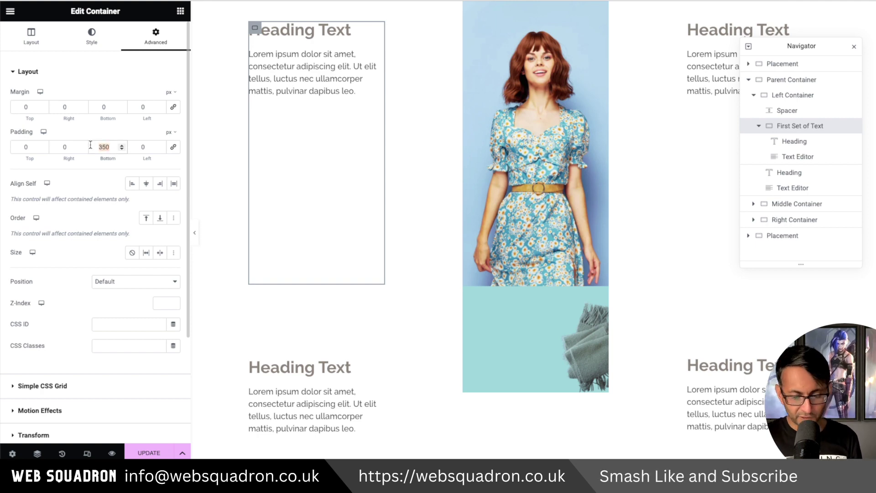
pyautogui.write('0')
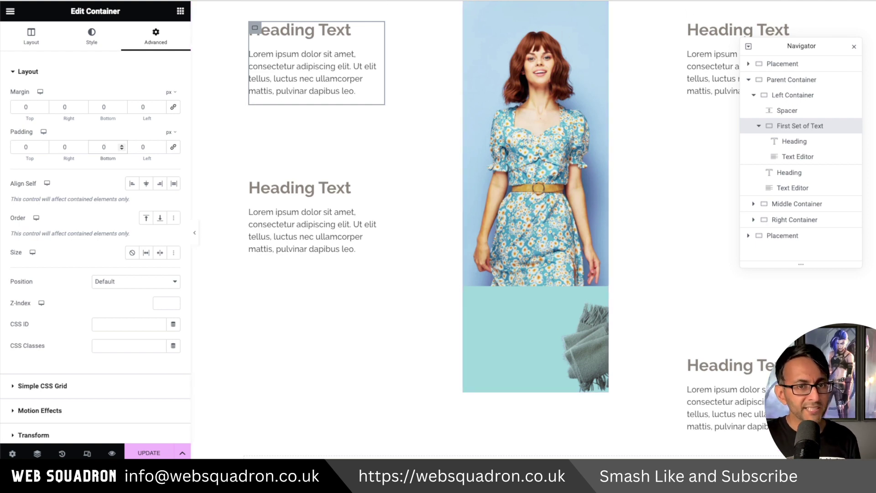
# Preview how the left text blocks scroll without the gap and set the First Set of Text container's bottom padding back to 350.
pyautogui.scroll(-3, 537, 228)
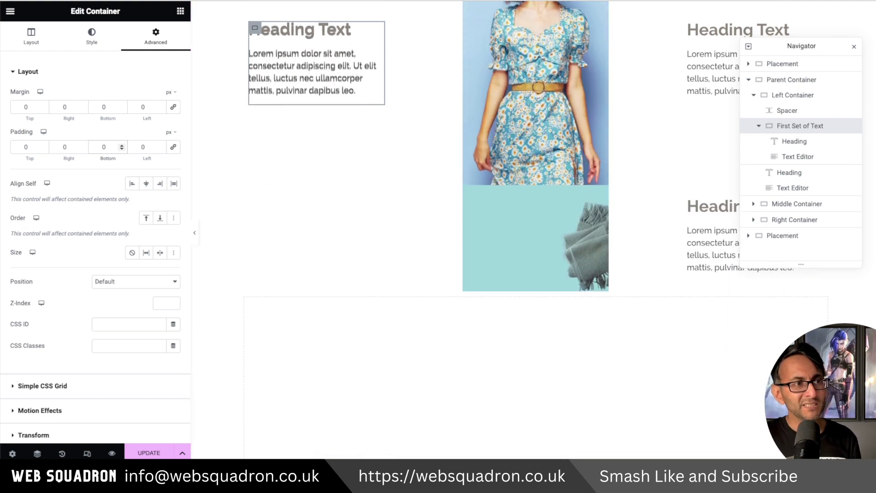
pyautogui.scroll(2, 536, 228)
pyautogui.scroll(-2, 536, 228)
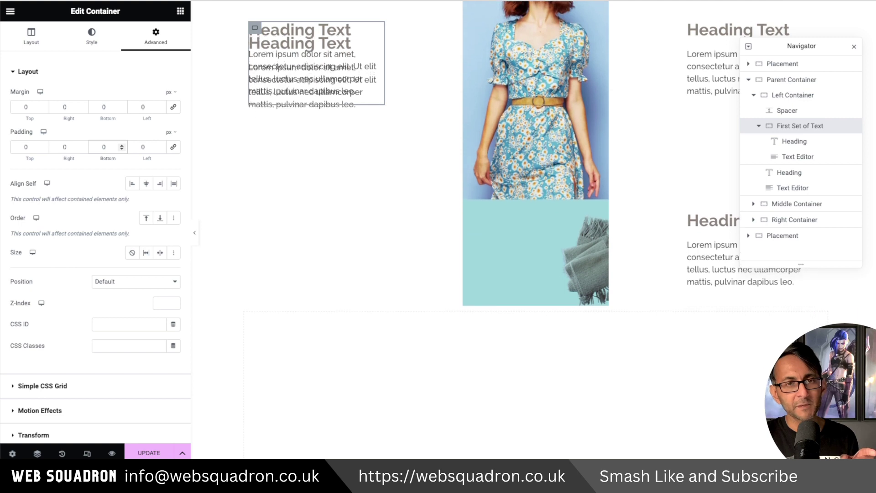
pyautogui.scroll(2, 536, 228)
pyautogui.scroll(-3, 536, 228)
pyautogui.scroll(3, 536, 228)
pyautogui.scroll(5, 536, 228)
pyautogui.scroll(-3, 537, 229)
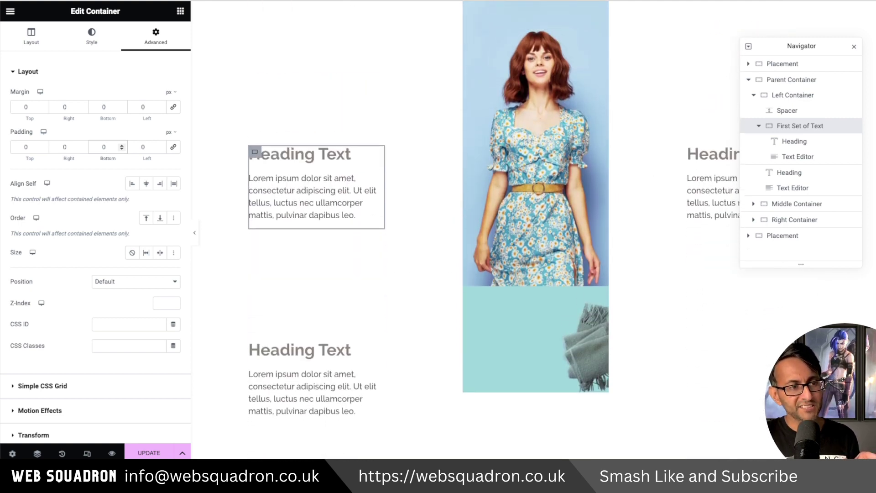
pyautogui.scroll(-1, 536, 228)
pyautogui.scroll(-3, 536, 228)
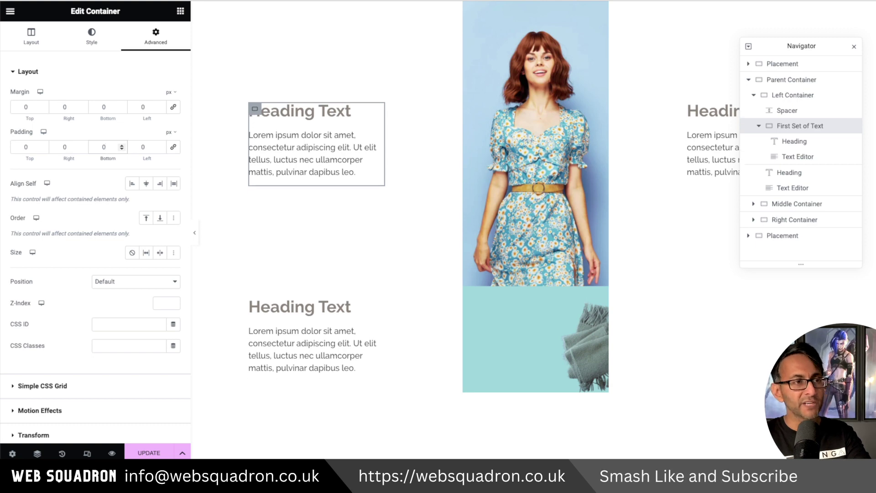
pyautogui.press('BackSpace')
pyautogui.write('350')
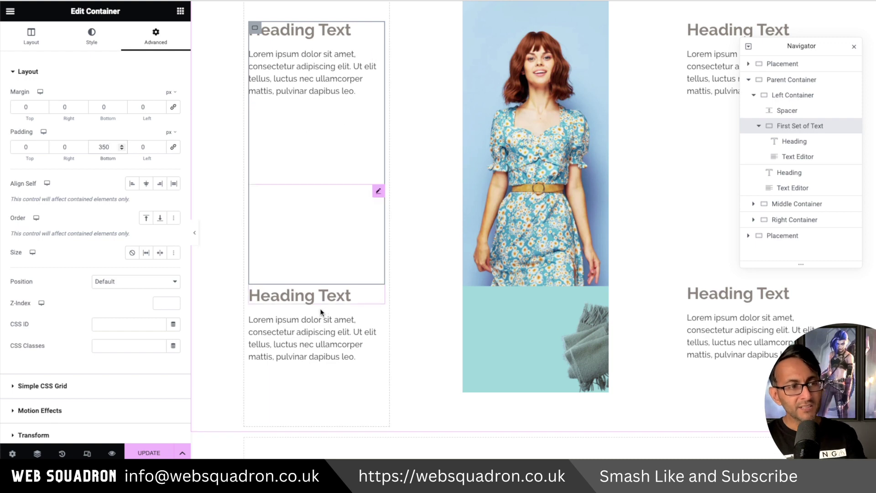
# Compare the Heading inside First Set of Text with the Heading below that container, checking the latter's margins and Motion Effects.
pyautogui.click(796, 143)
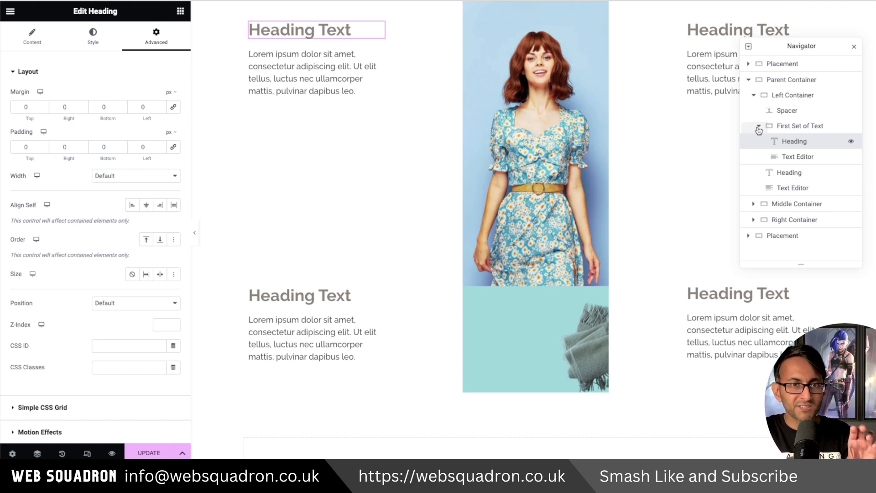
pyautogui.click(789, 173)
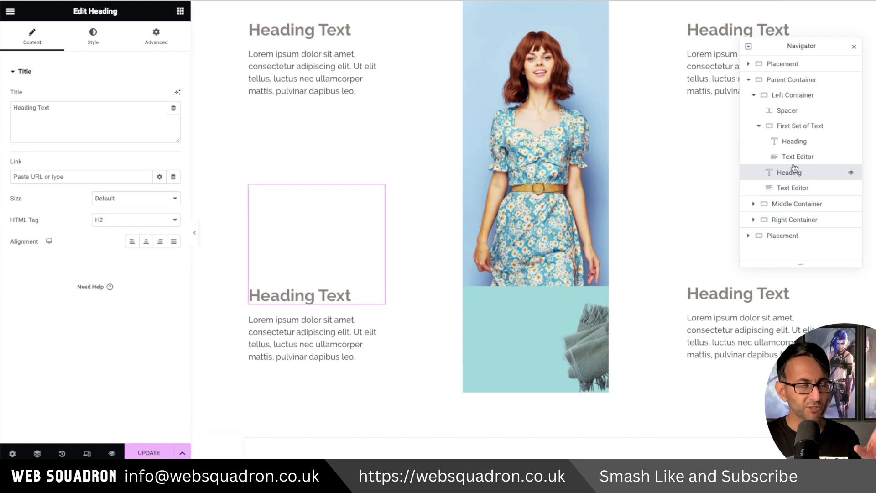
pyautogui.click(159, 38)
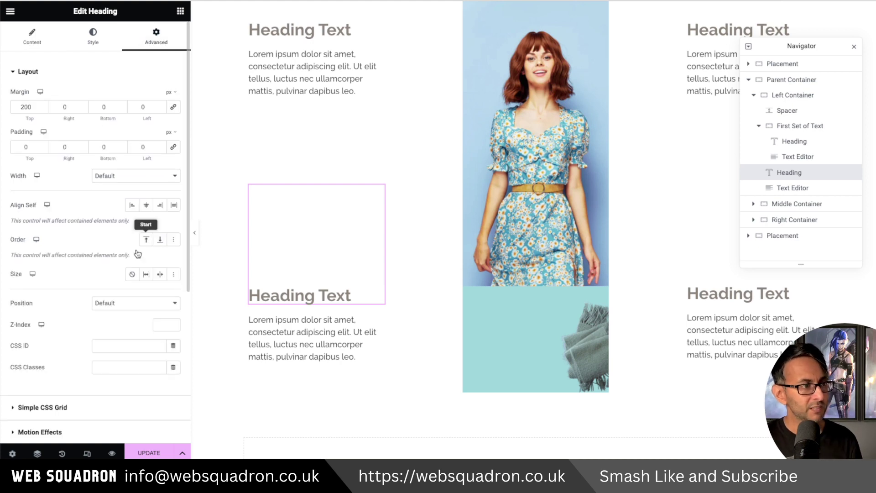
pyautogui.click(115, 425)
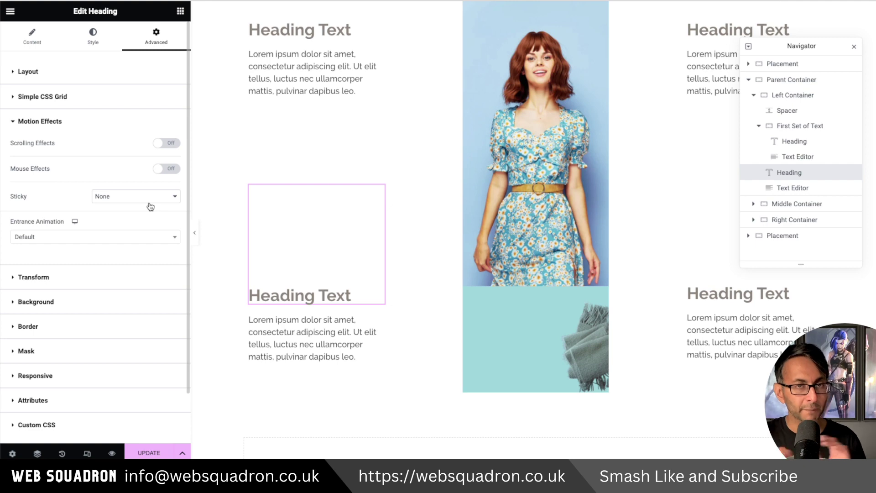
pyautogui.click(63, 74)
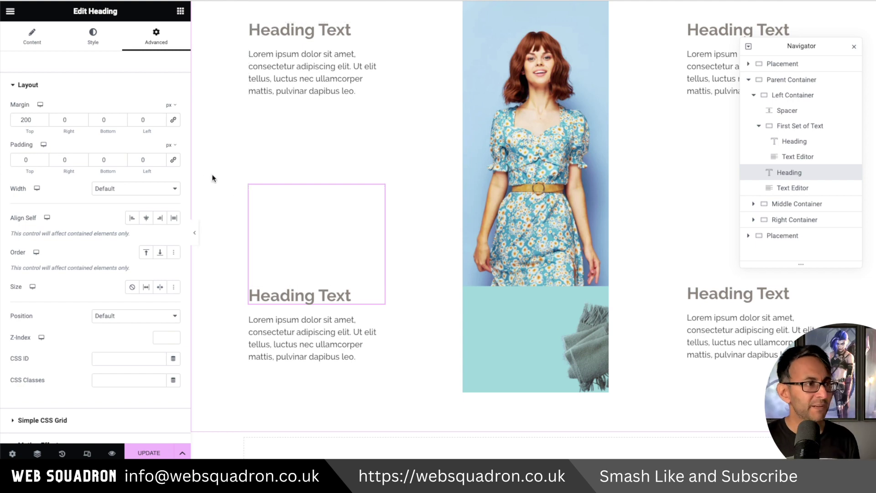
# Try top margins of 0, 200 and 300 on the Heading below the First Set of Text container.
pyautogui.doubleClick(25, 120)
pyautogui.write('0')
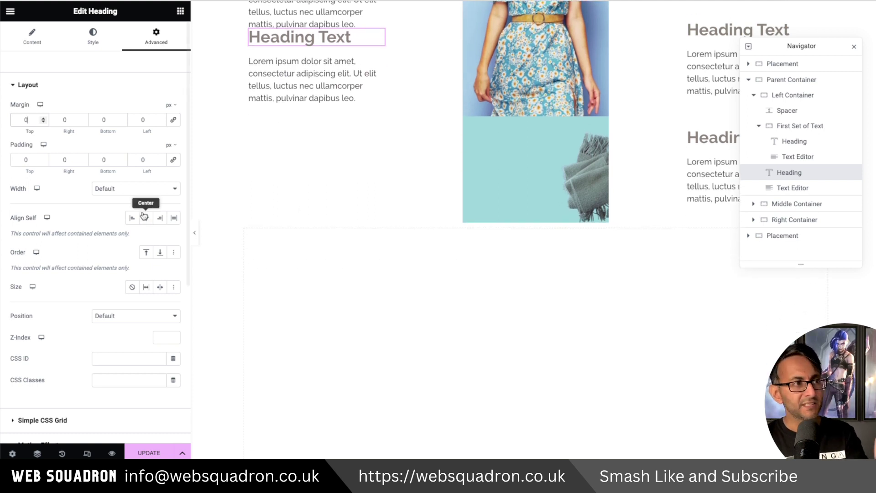
pyautogui.write('200')
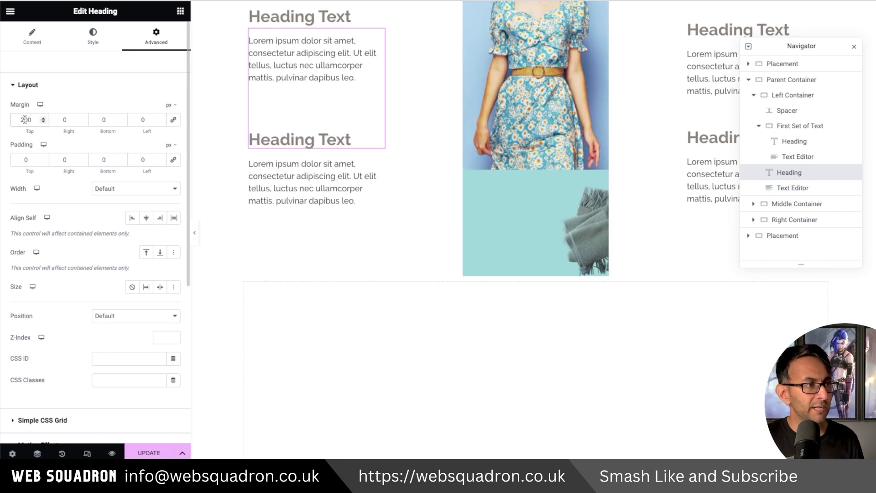
pyautogui.press('Delete')
pyautogui.write('3')
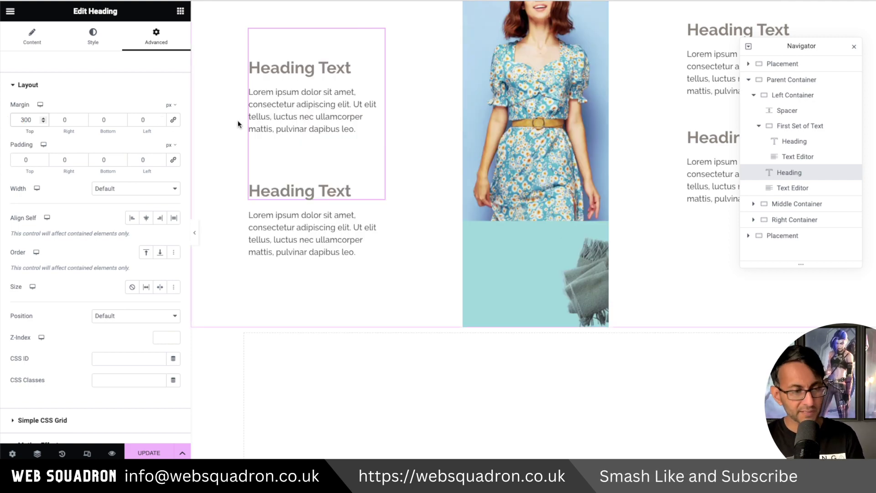
pyautogui.scroll(-3, 237, 124)
# Check the content, padding and Motion Effects settings of the Text Editor below the First Set of Text container.
pyautogui.click(794, 188)
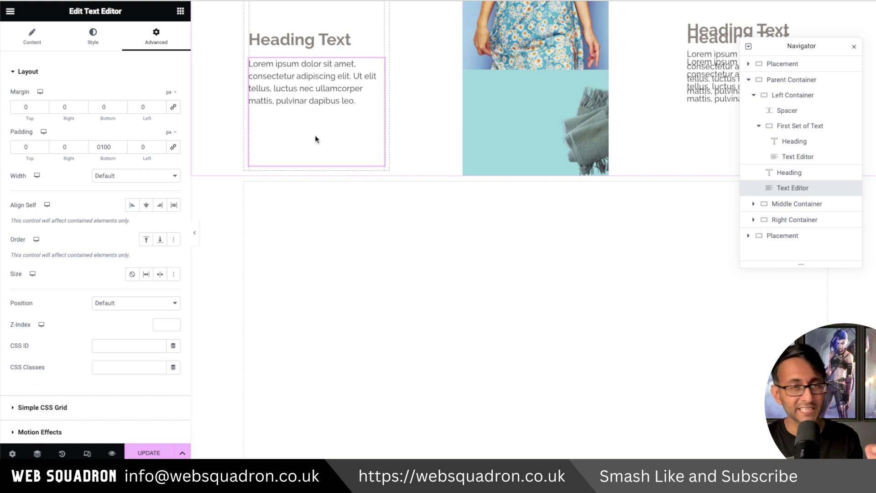
pyautogui.click(32, 37)
pyautogui.click(151, 45)
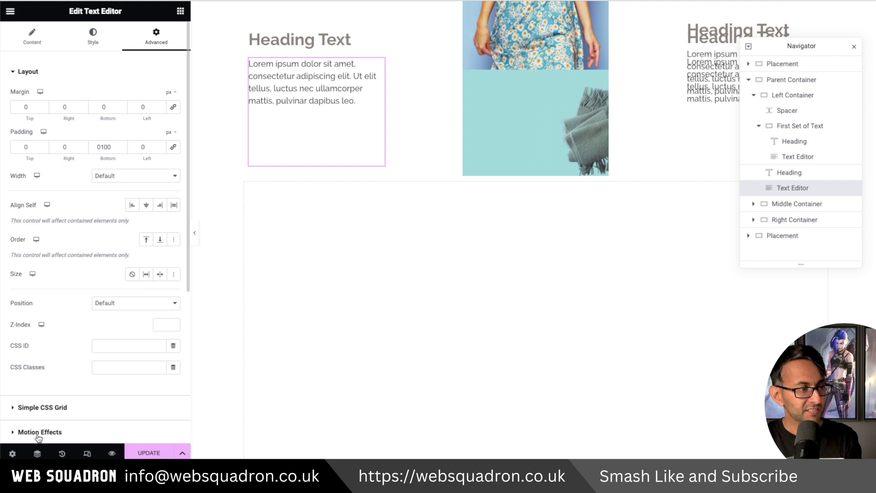
pyautogui.click(42, 377)
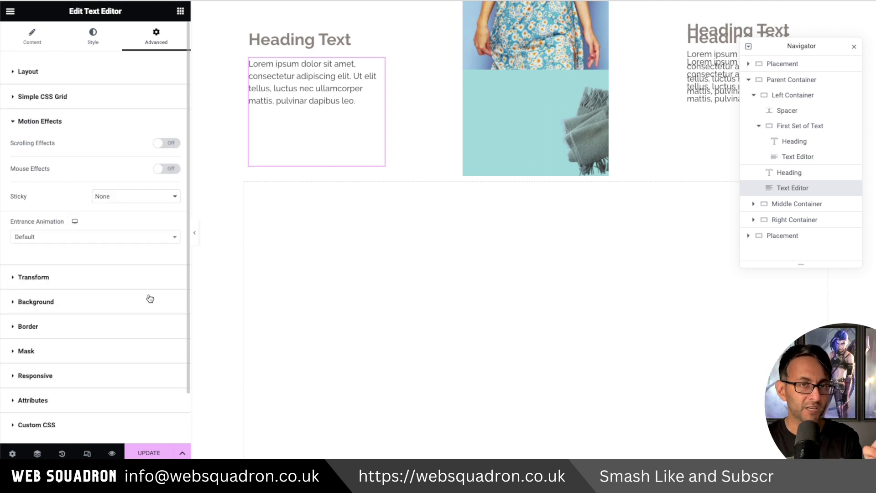
pyautogui.click(75, 73)
# Try a bottom padding of 0 on the lower Text Editor in the Left Container, preview the scroll, and set it back to 100.
pyautogui.click(111, 161)
pyautogui.write('100')
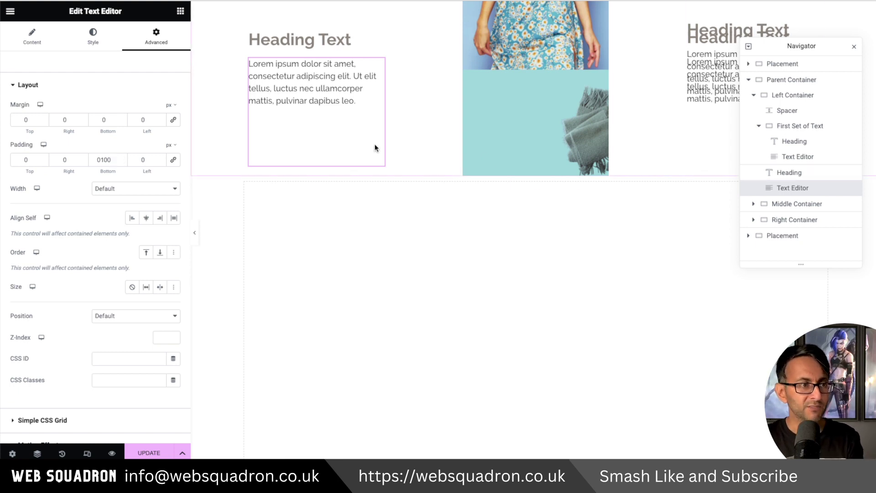
pyautogui.moveTo(111, 159); pyautogui.dragTo(84, 160)
pyautogui.write('0')
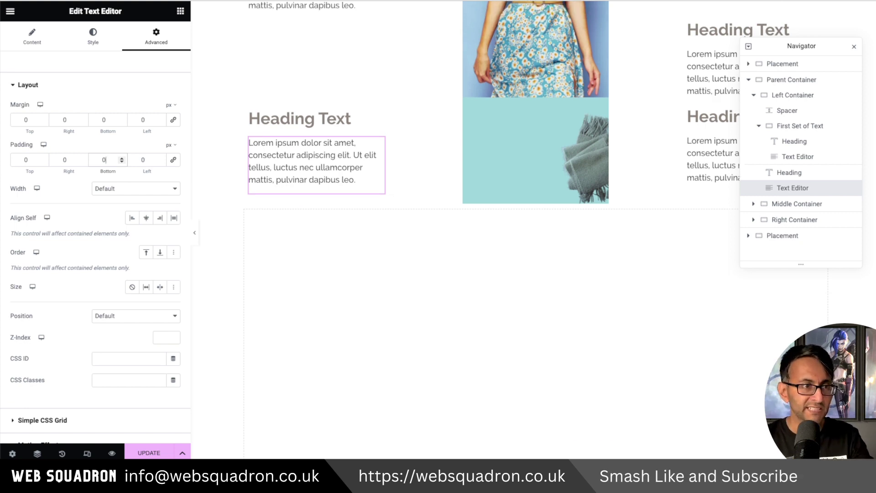
pyautogui.write('100')
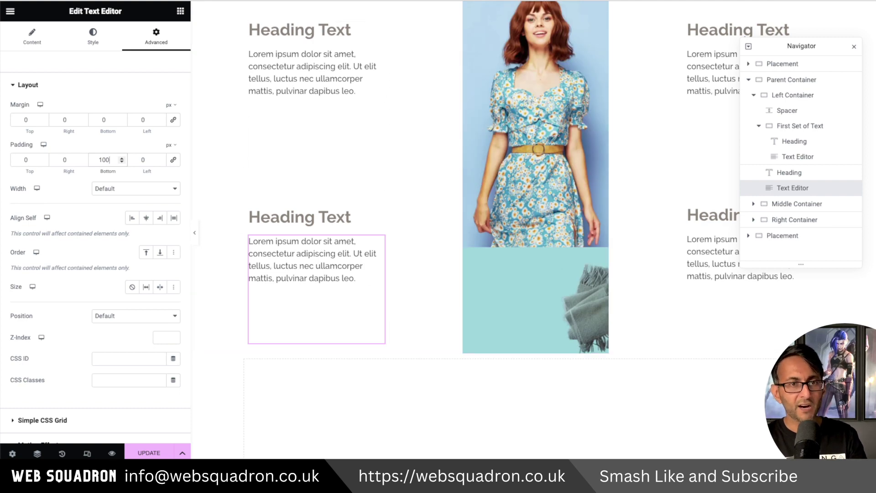
pyautogui.scroll(-3, 531, 192)
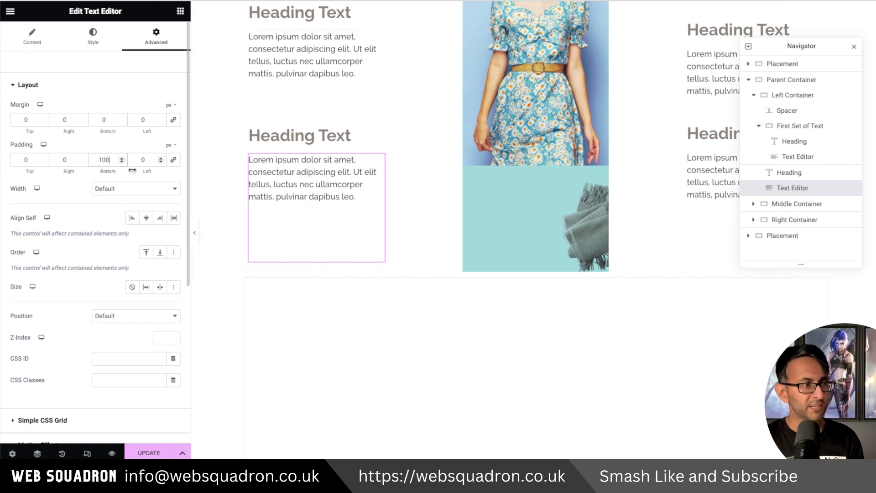
pyautogui.doubleClick(104, 160)
pyautogui.write('0')
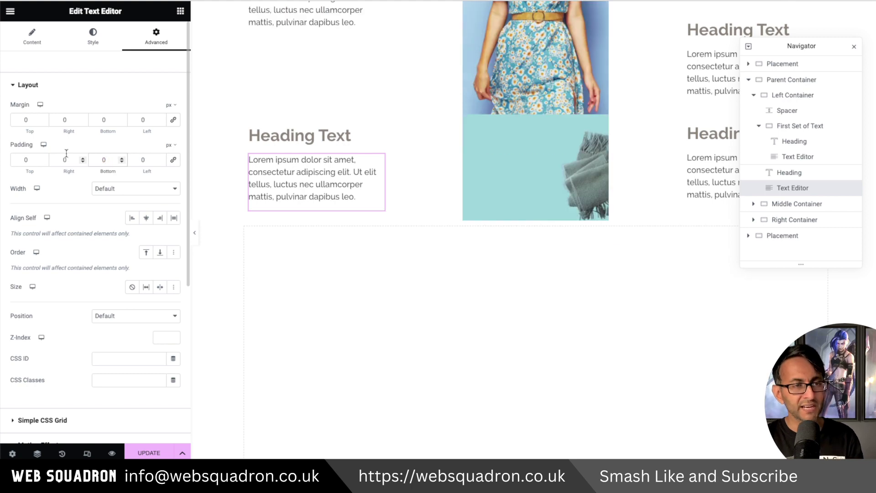
pyautogui.write('100')
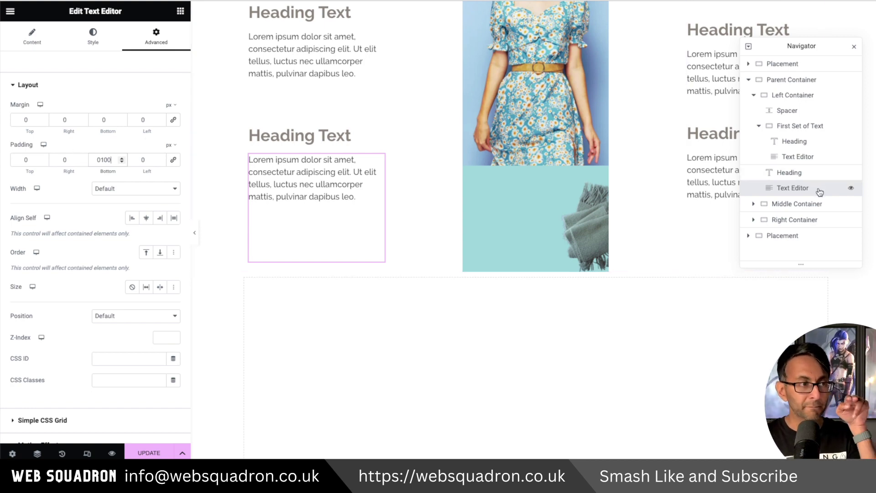
# Review the lower Heading's margin, the Spacer's height, the First Set of Text container's padding and its Heading's layout settings.
pyautogui.click(791, 172)
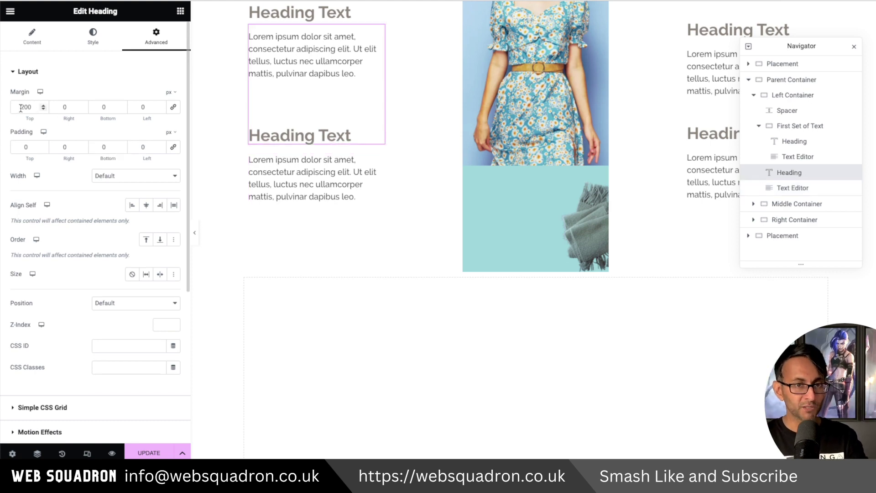
pyautogui.click(796, 111)
pyautogui.click(51, 37)
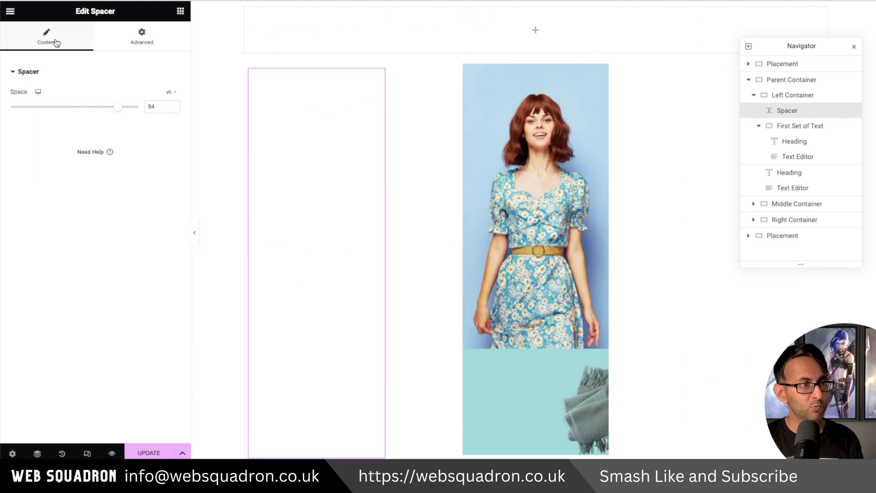
pyautogui.click(811, 130)
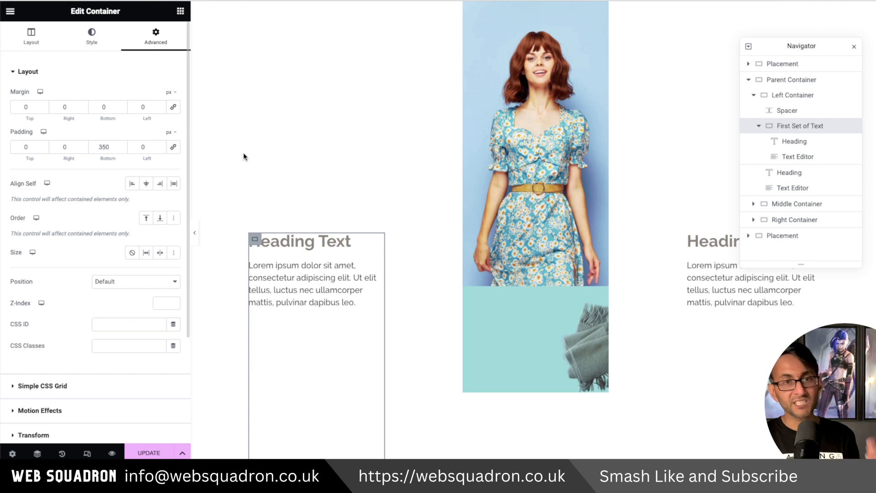
pyautogui.click(793, 141)
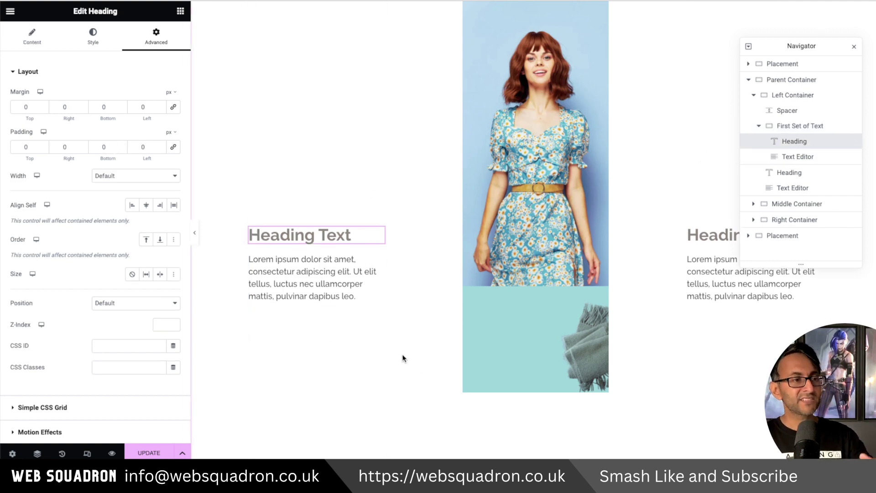
# Review the top margin of the lower Heading and the bottom padding of the lower Text Editor in the Left Container.
pyautogui.scroll(-5, 403, 358)
pyautogui.click(802, 174)
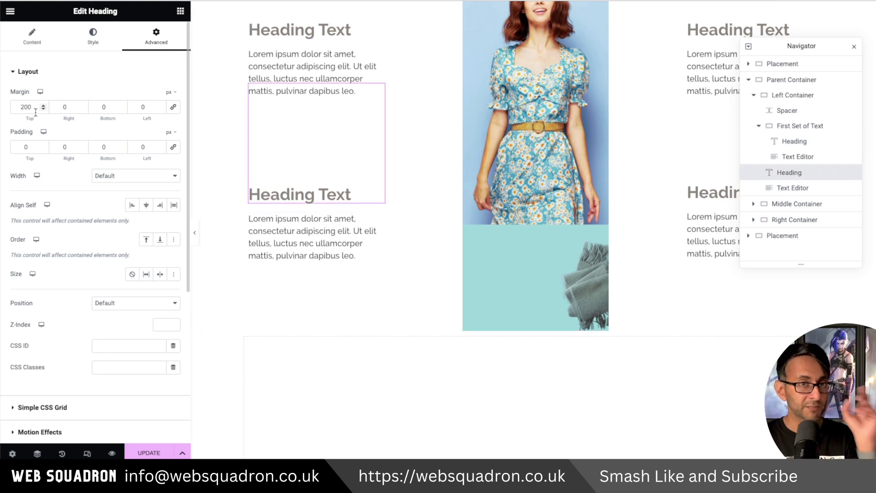
pyautogui.click(824, 192)
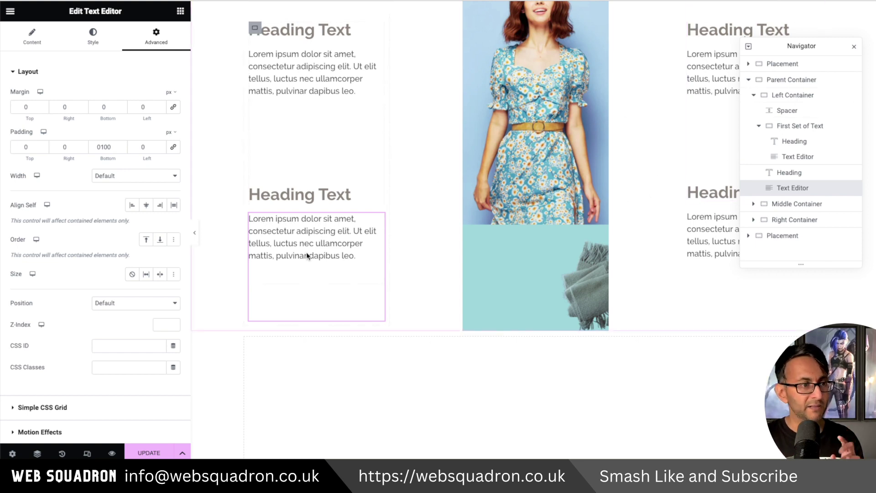
# Update the page and preview the three-column section at full width without the editing panel.
pyautogui.click(148, 453)
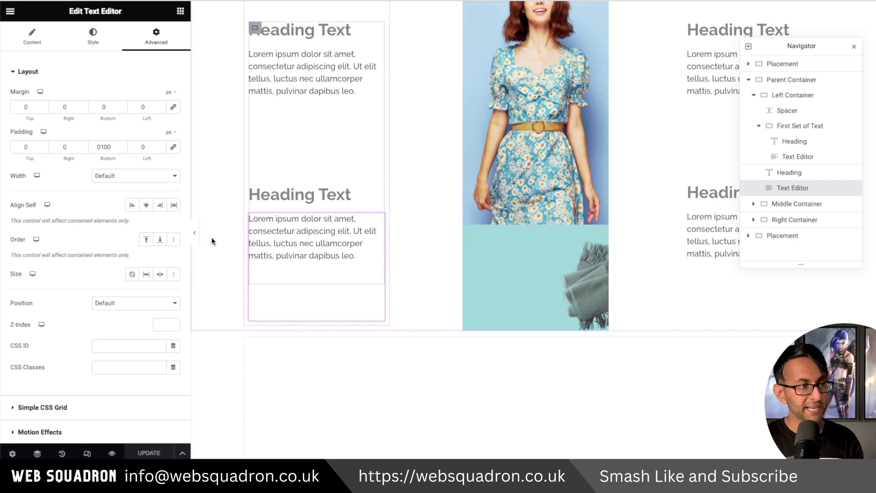
pyautogui.click(195, 232)
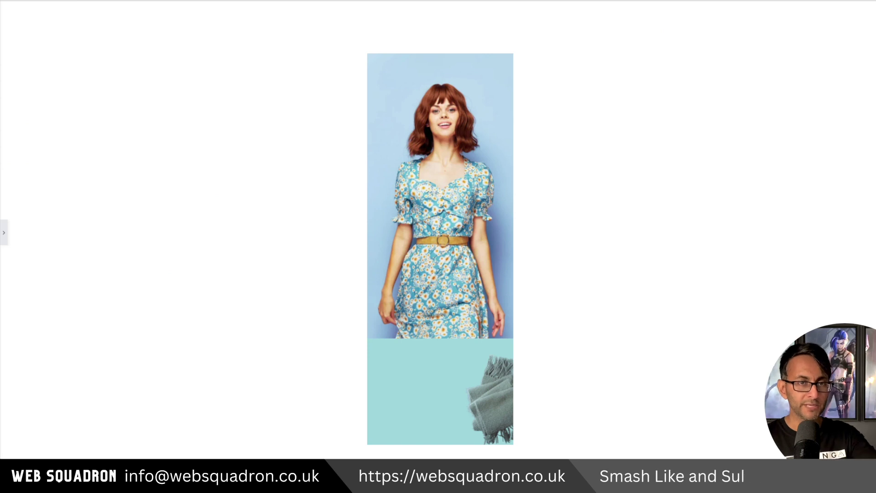
pyautogui.click(5, 234)
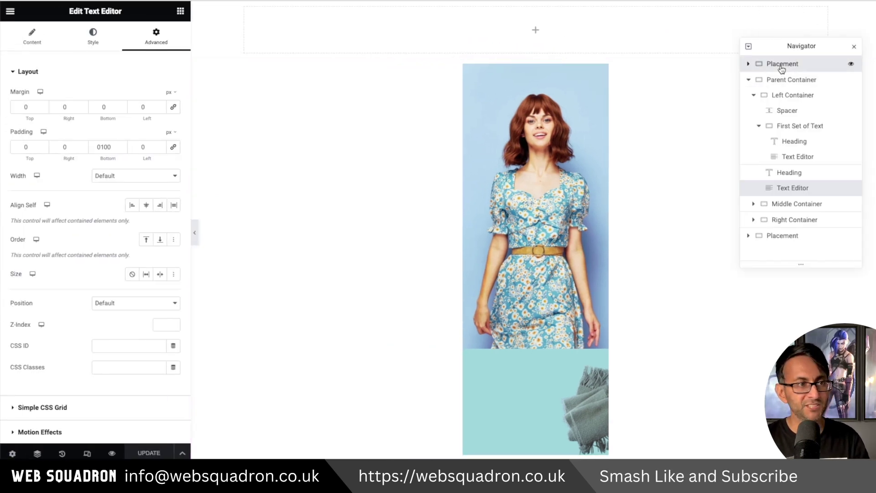
# Set the minimum height of the Placement container above the Parent Container to 1323 px and update the page.
pyautogui.click(783, 64)
pyautogui.moveTo(15, 193); pyautogui.dragTo(129, 195)
pyautogui.click(130, 455)
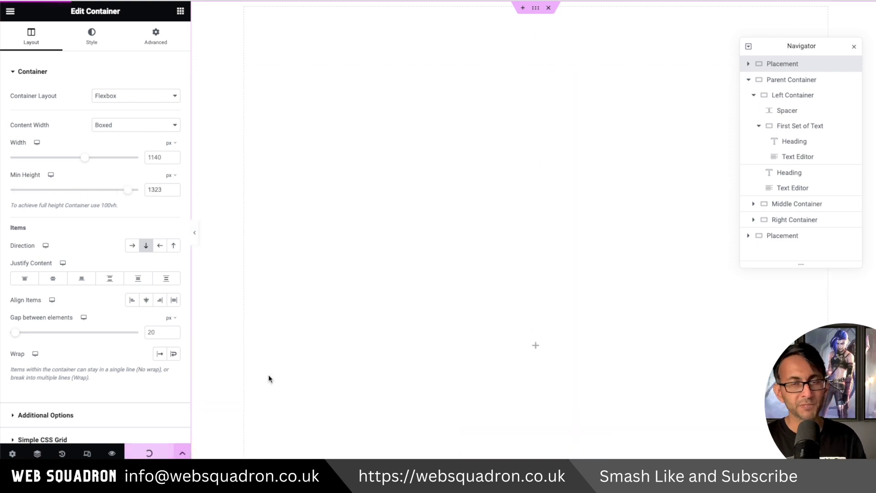
# Preview the full-width scroll through the sticky text and image columns, and review the Parent Container's layout settings.
pyautogui.click(195, 234)
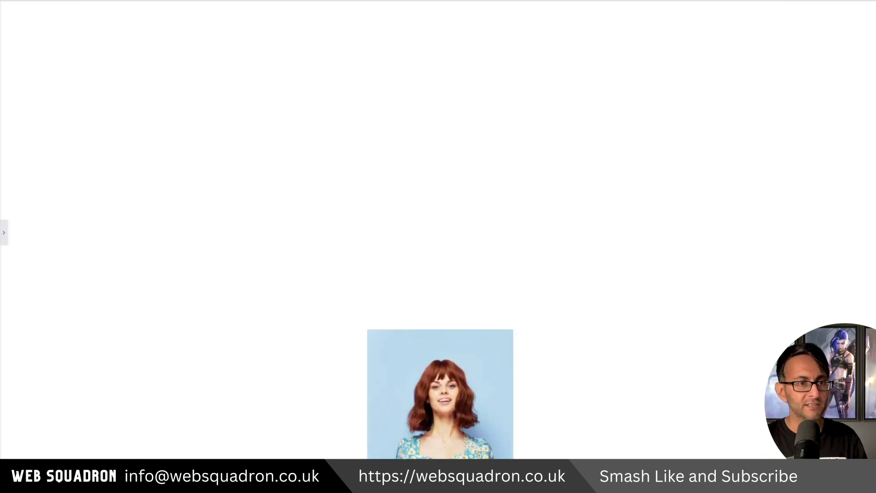
pyautogui.scroll(-4, 440, 273)
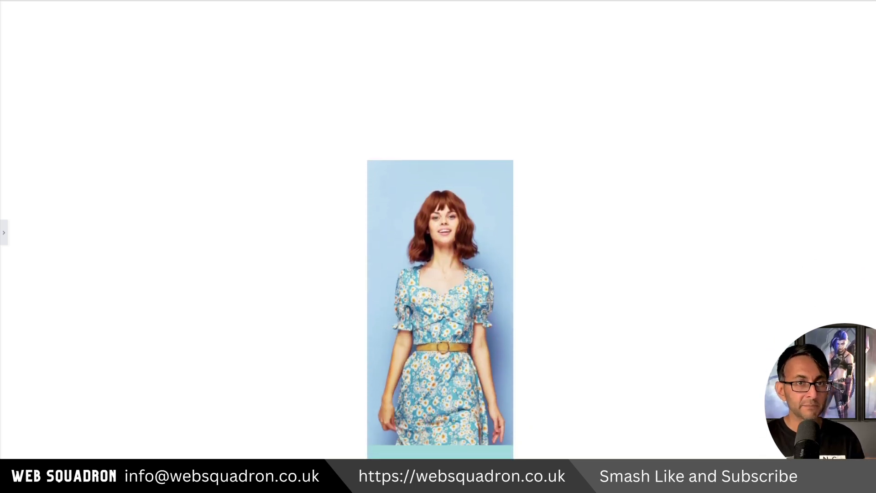
pyautogui.scroll(-2, 440, 274)
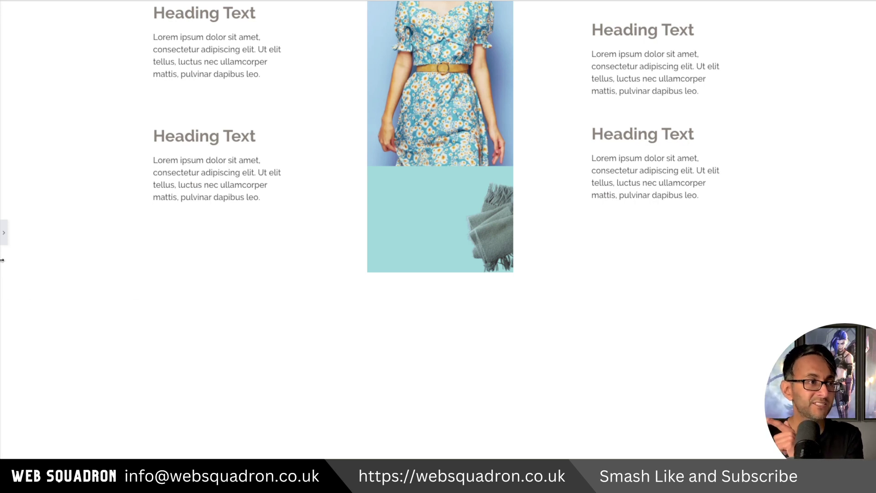
pyautogui.click(2, 235)
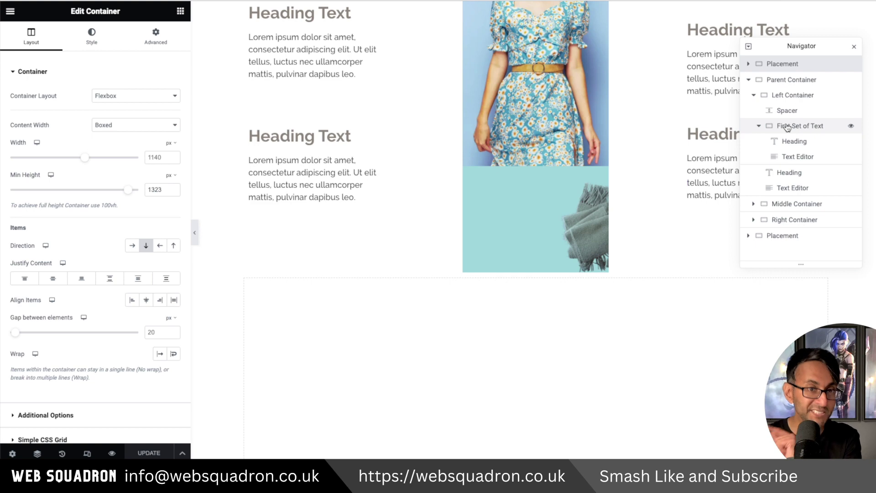
pyautogui.click(782, 84)
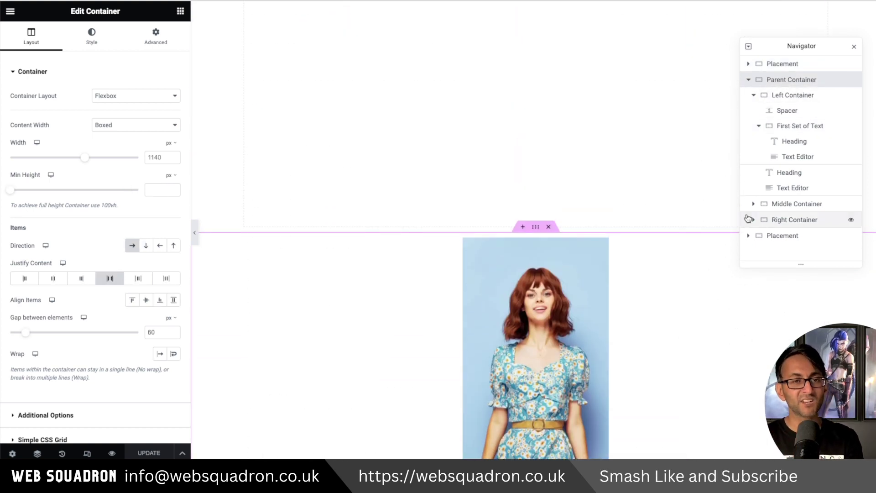